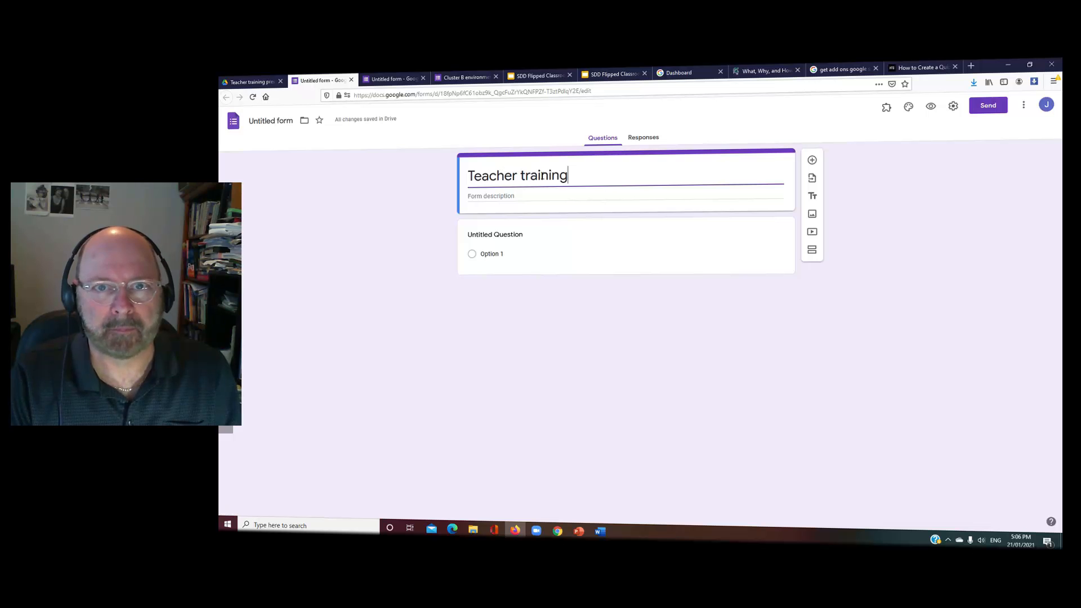
Step: Complete the form's title as "Teacher training Quiz 1"
text(ui)
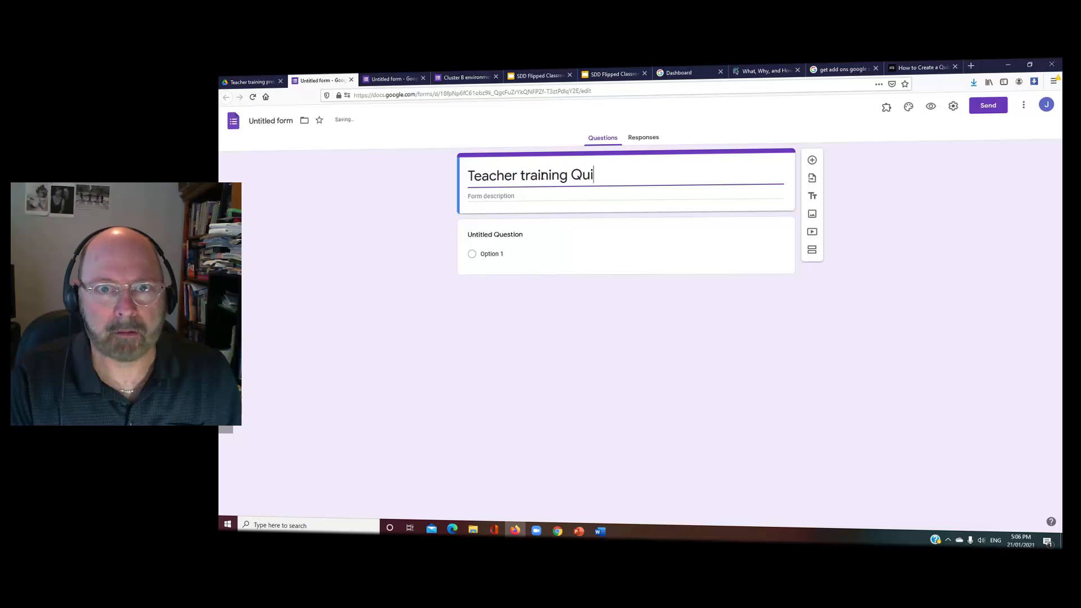
text(z 1)
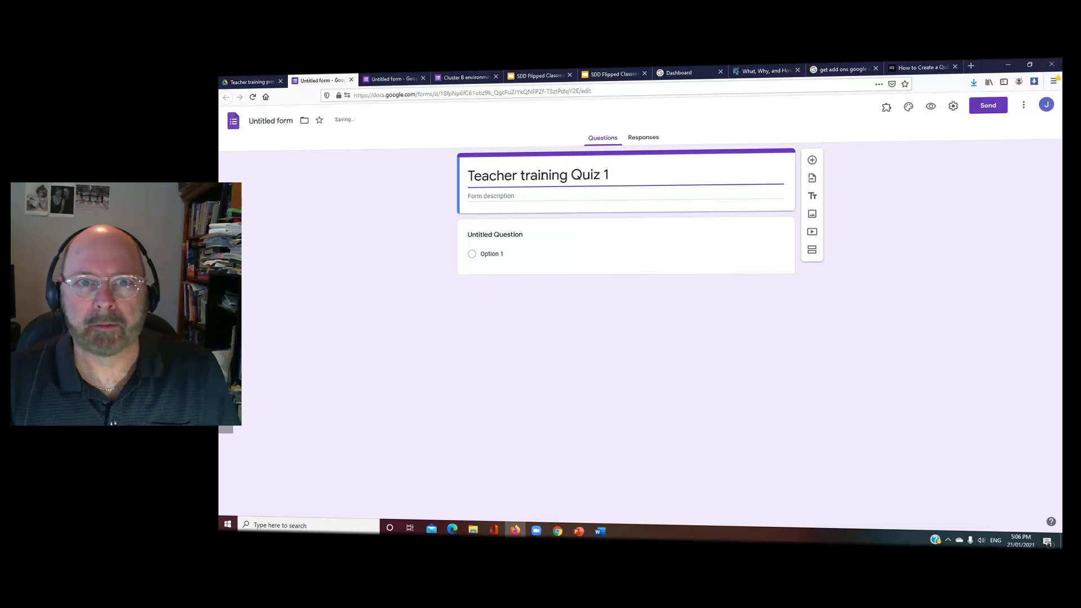
click(614, 413)
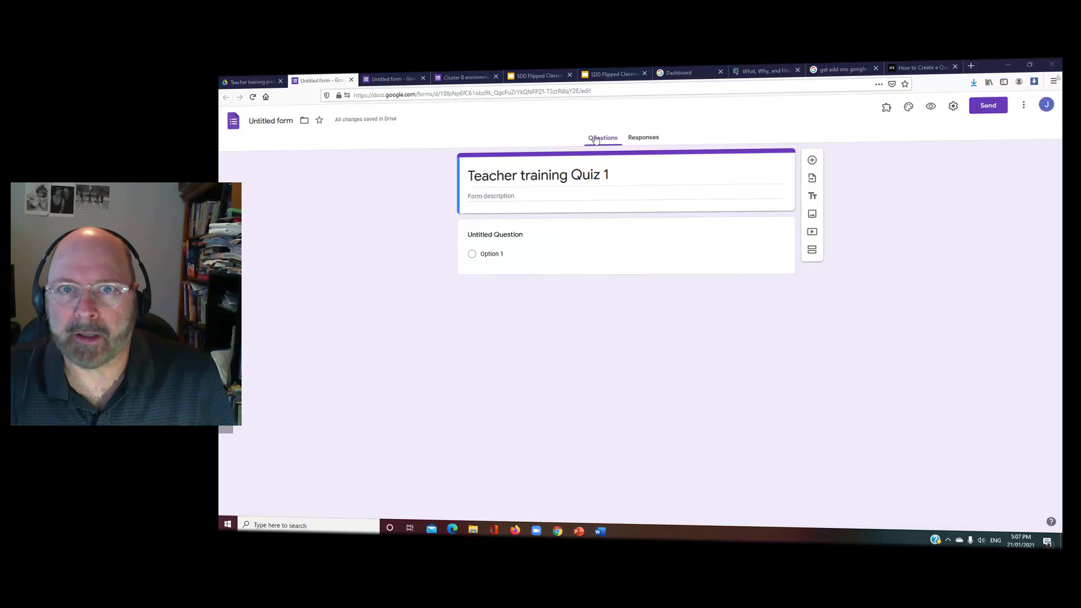
Step: Turn the form into a quiz in its settings so questions carry points and are graded automatically
click(953, 108)
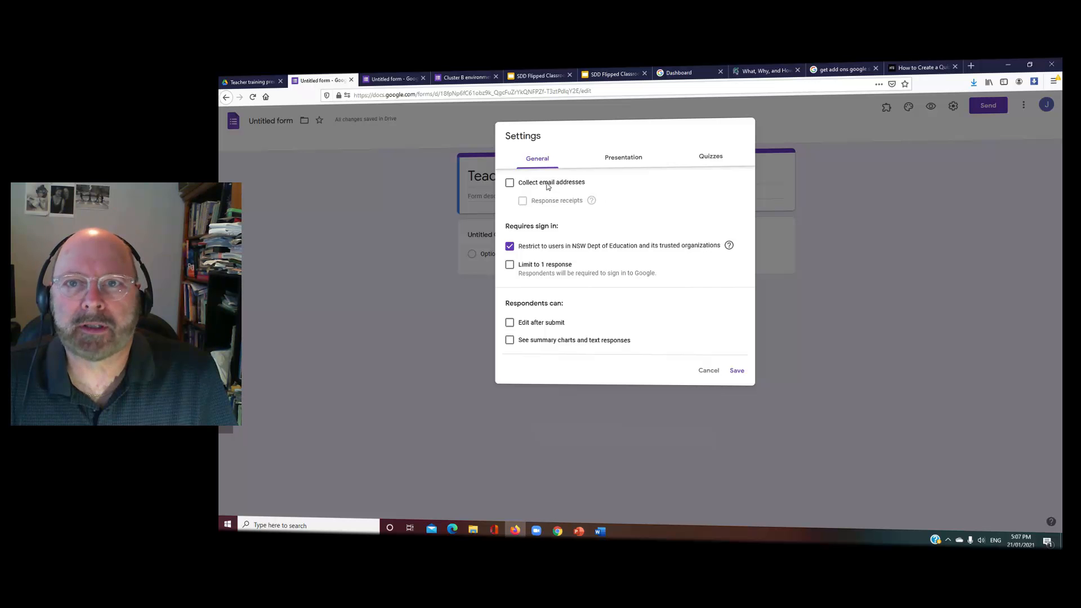
click(711, 157)
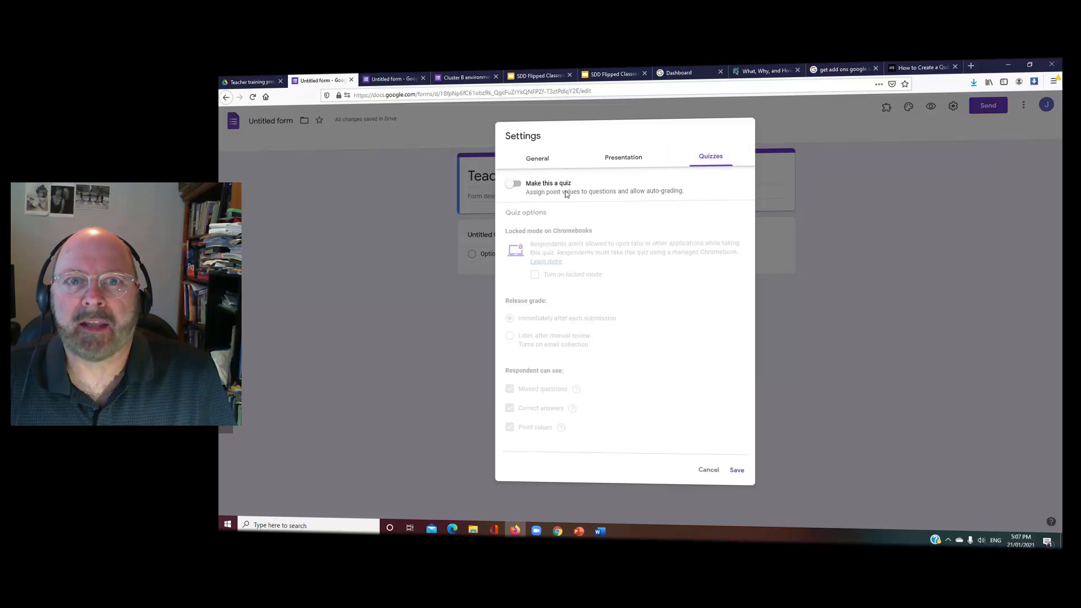
click(523, 184)
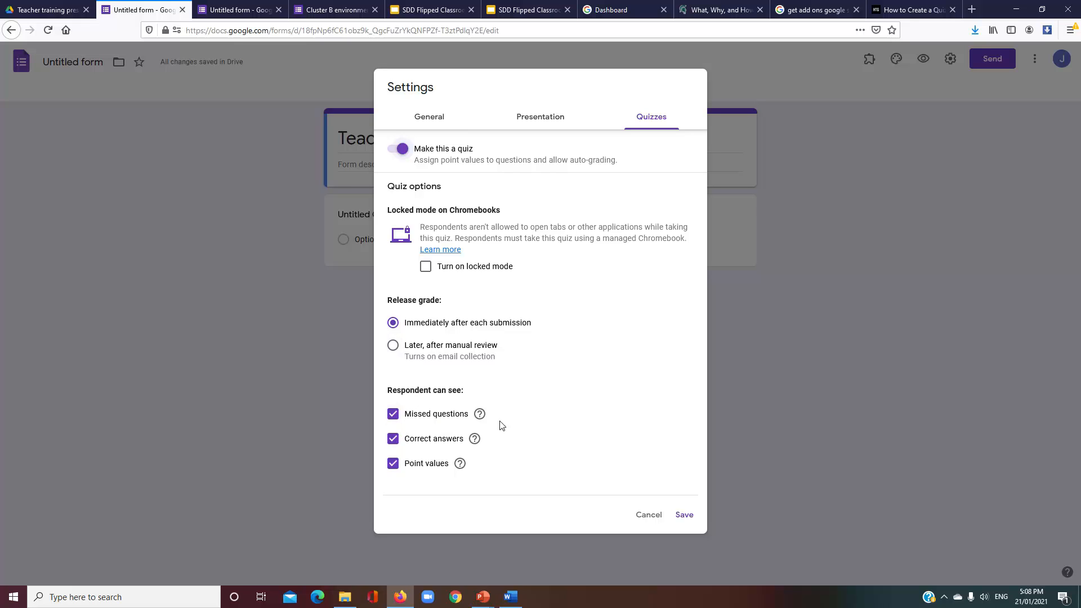
Step: Turn off showing correct answers to respondents and enable the progress bar
click(395, 444)
click(543, 119)
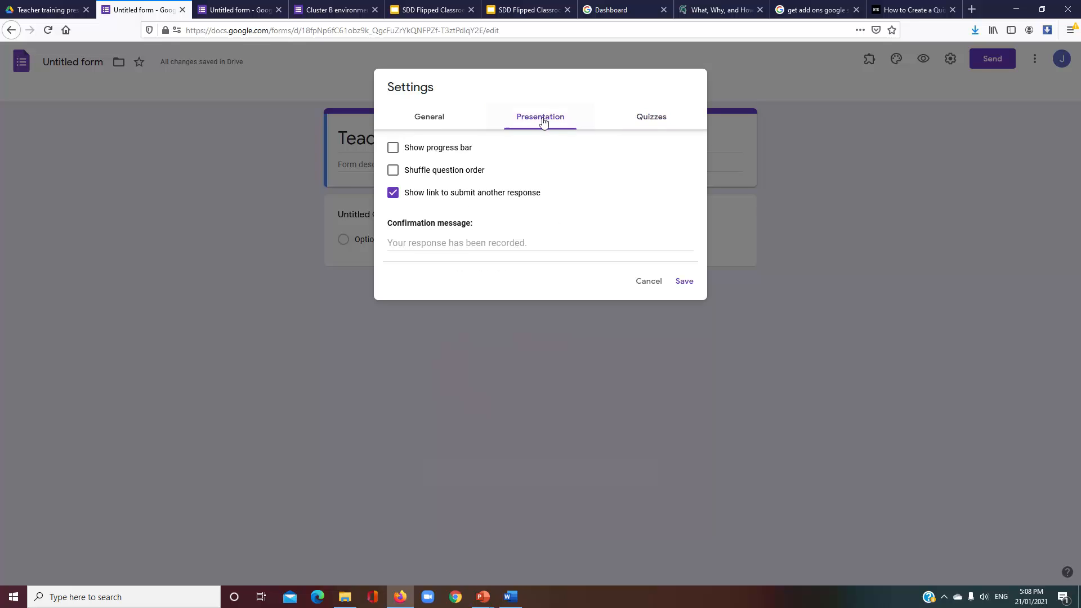
click(397, 150)
Step: Collect email addresses, let respondents edit after submitting, and save the form settings
click(427, 124)
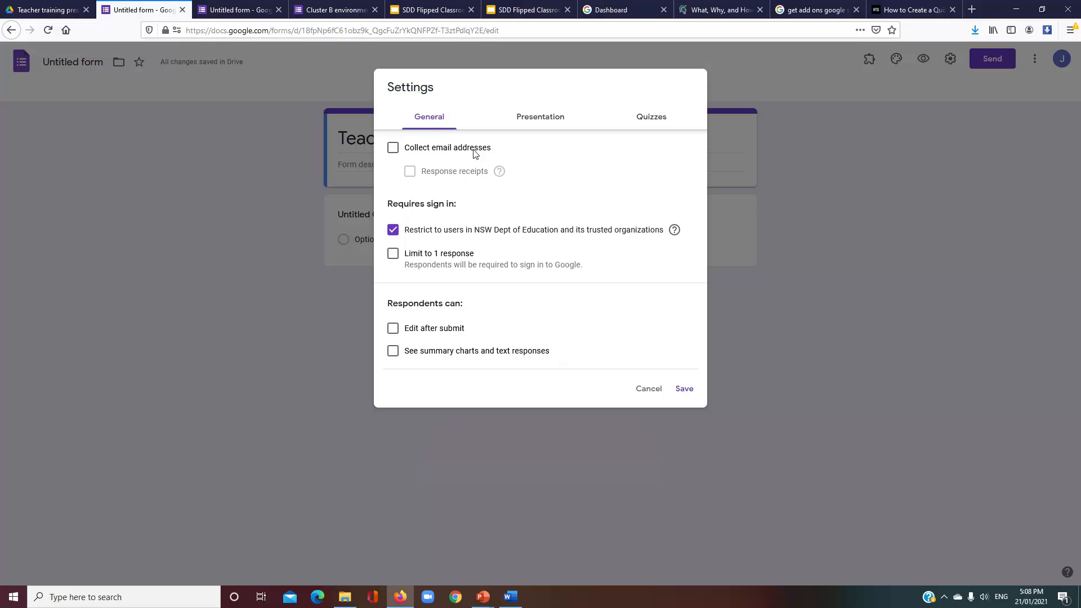
click(394, 150)
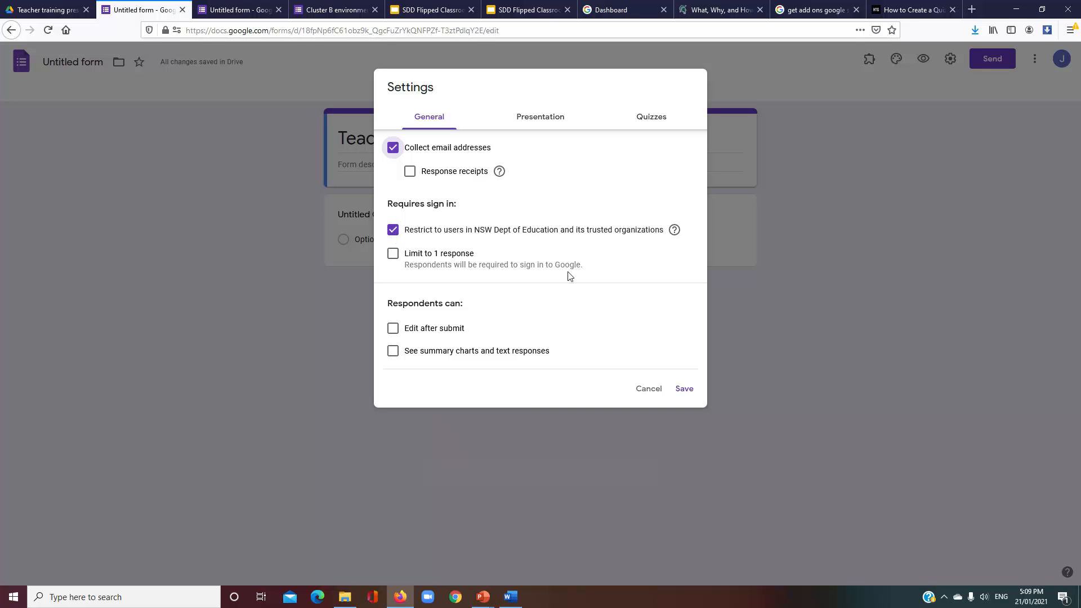
click(394, 334)
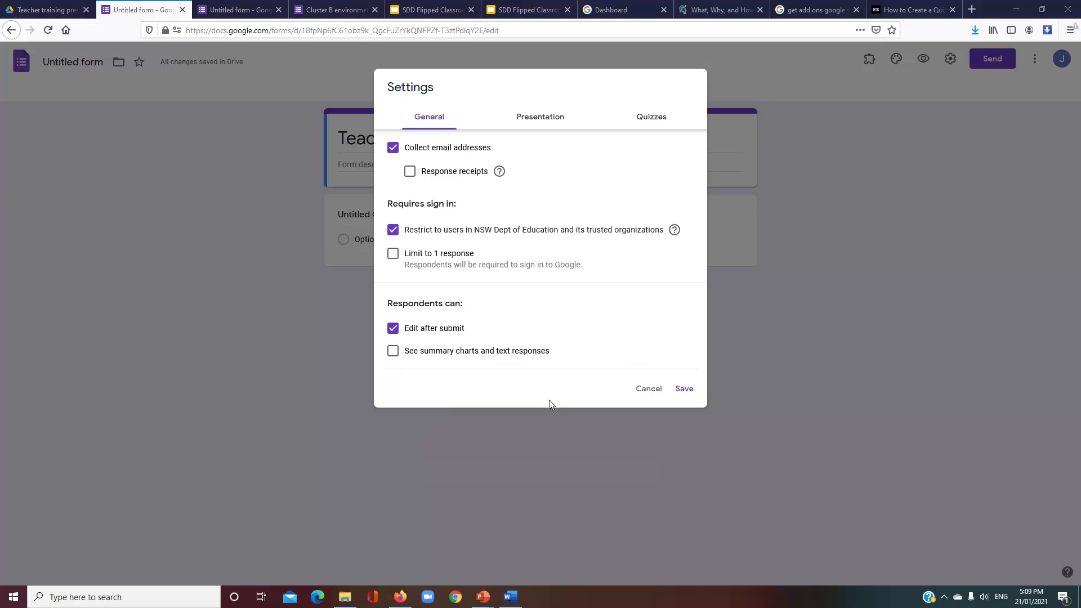
click(684, 390)
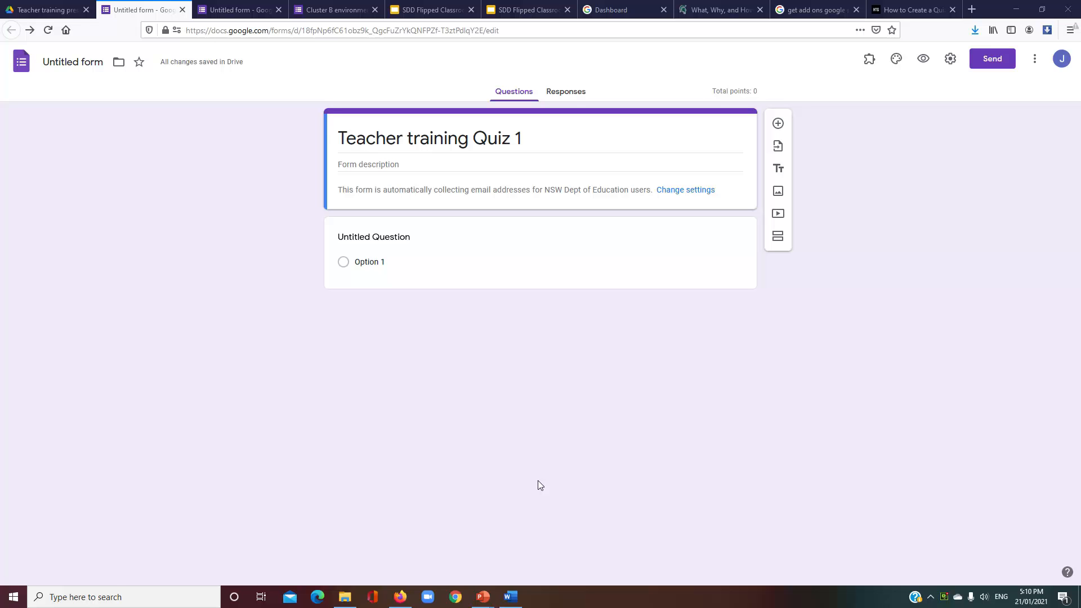
Step: Load the existing form "Cluster B environmental unit - Quiz" as the source for importing questions
click(779, 147)
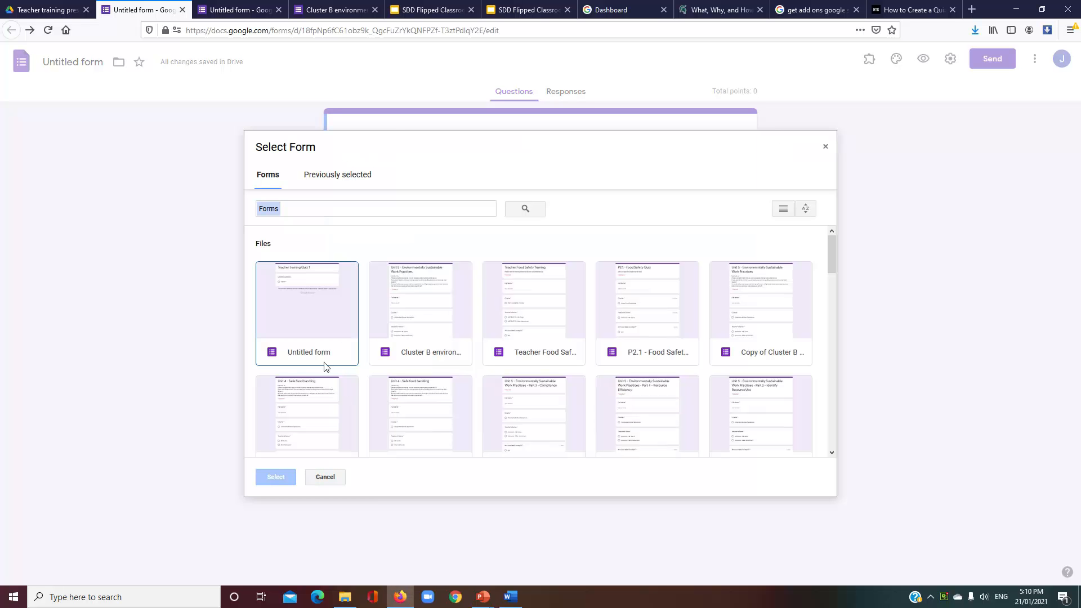
click(410, 350)
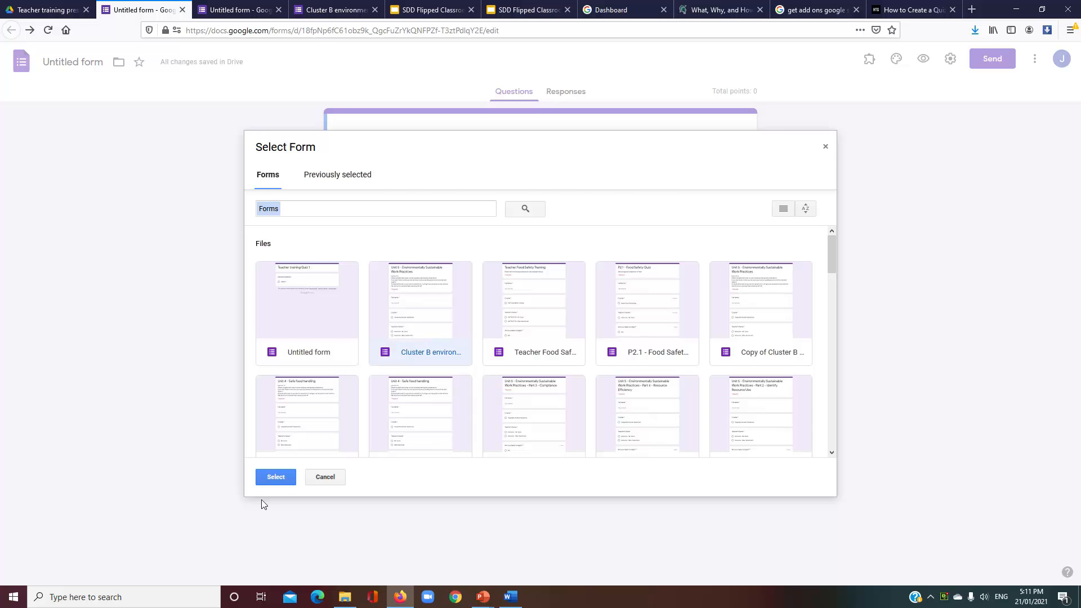
click(277, 477)
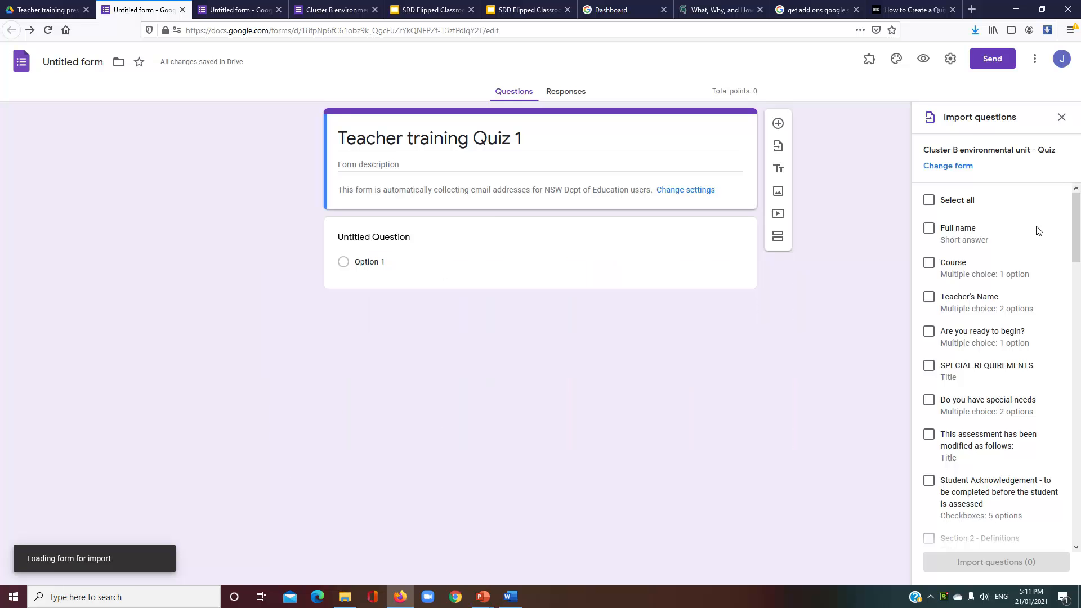
Step: Mark the Full name, Course, Teacher's Name and "Are you ready to begin?" questions for import
click(929, 228)
click(930, 262)
click(929, 297)
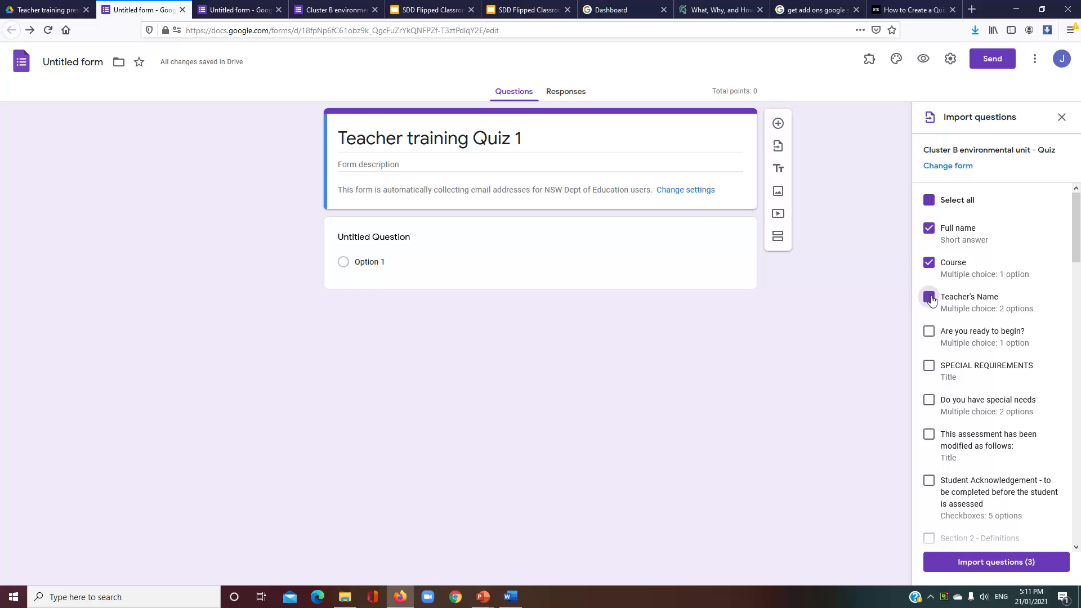
click(930, 331)
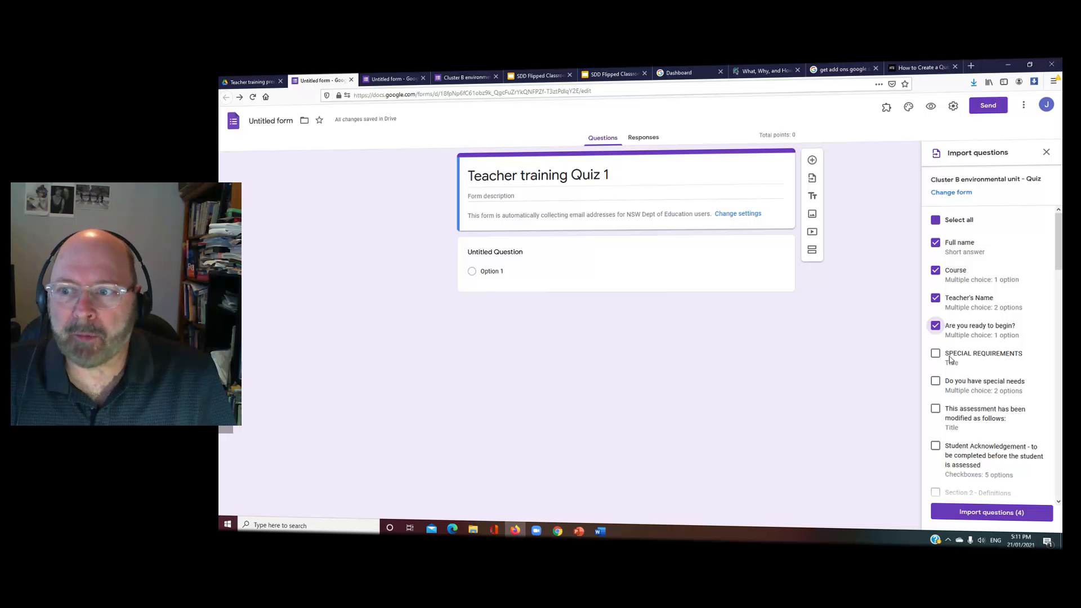
Step: Add the kitchen food wastage question and "Identify each of the following as true or false" to the selection, and import all selected questions
scroll(952, 359, down, 10)
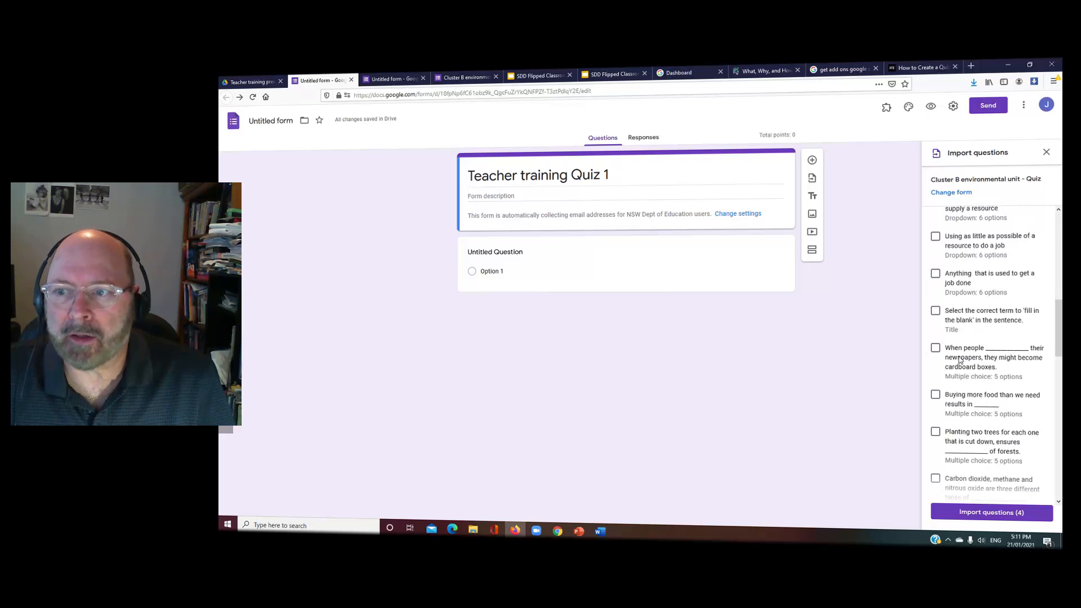
scroll(959, 358, down, 5)
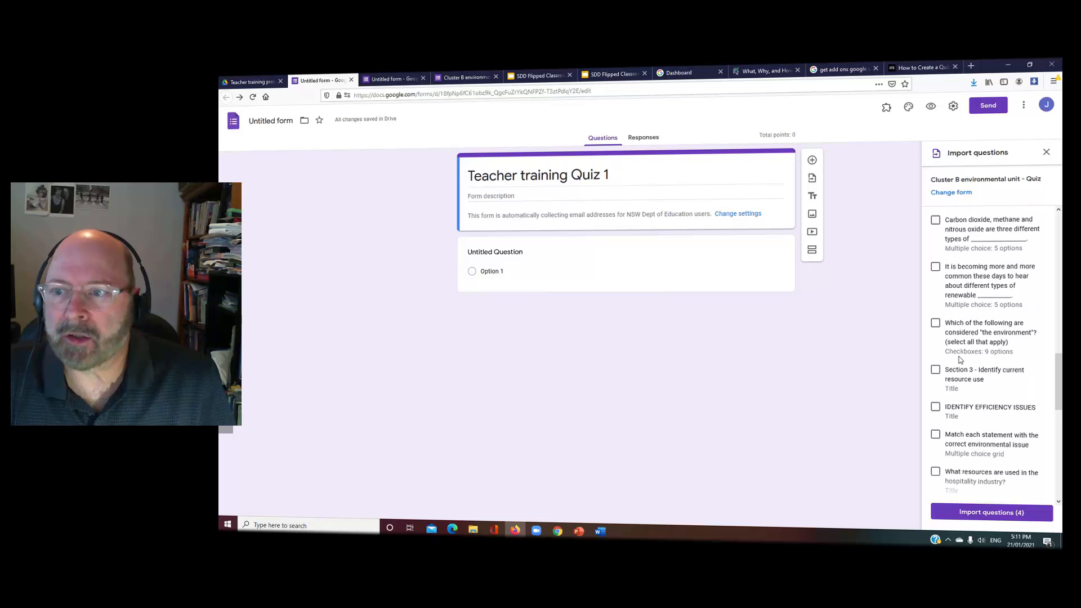
scroll(963, 363, down, 5)
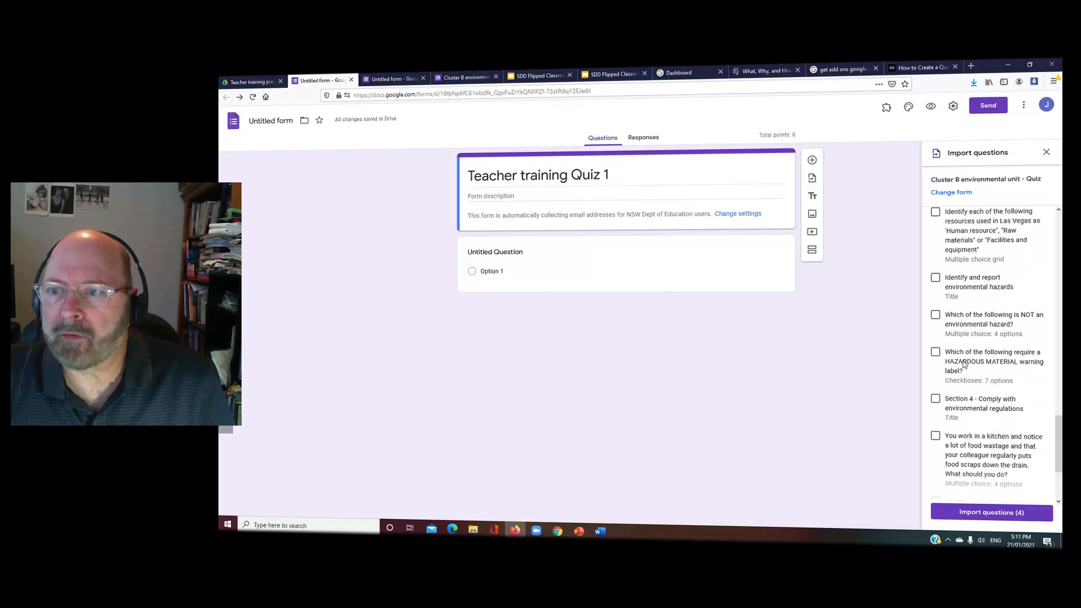
scroll(960, 382, down, 2)
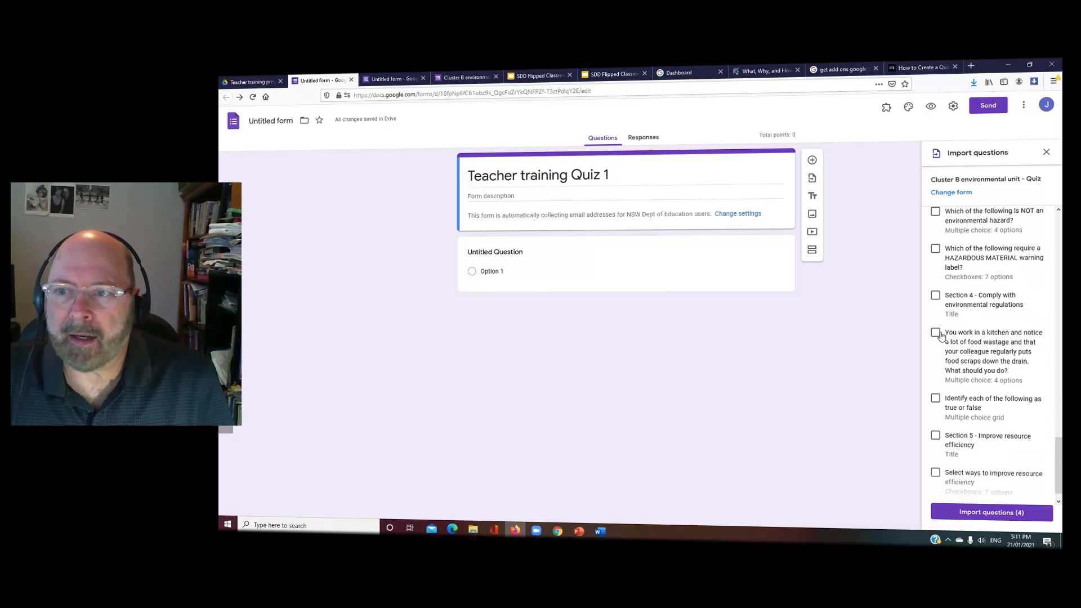
click(936, 333)
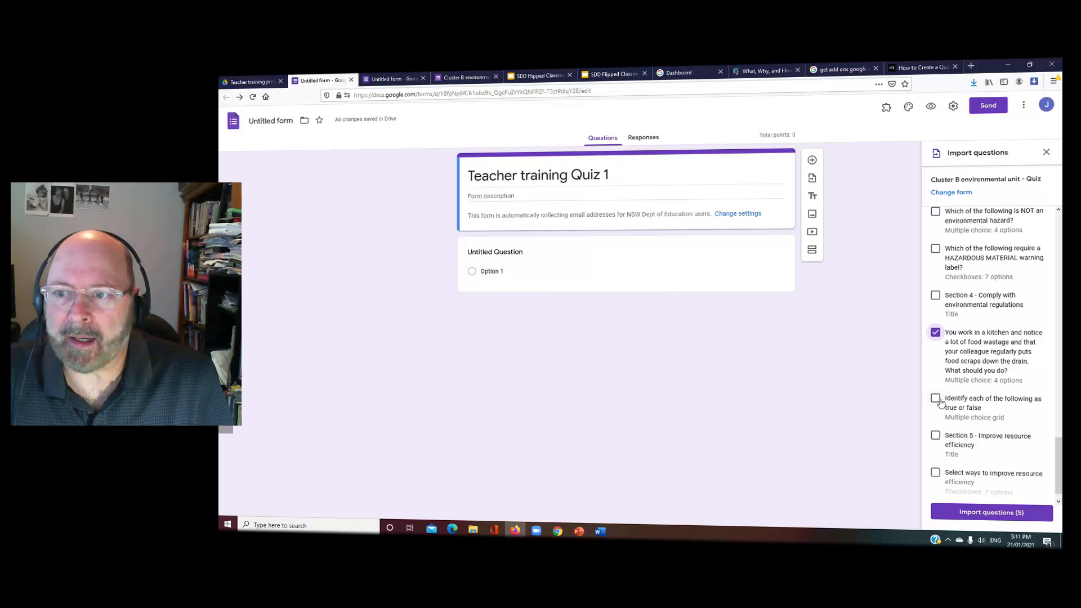
click(936, 400)
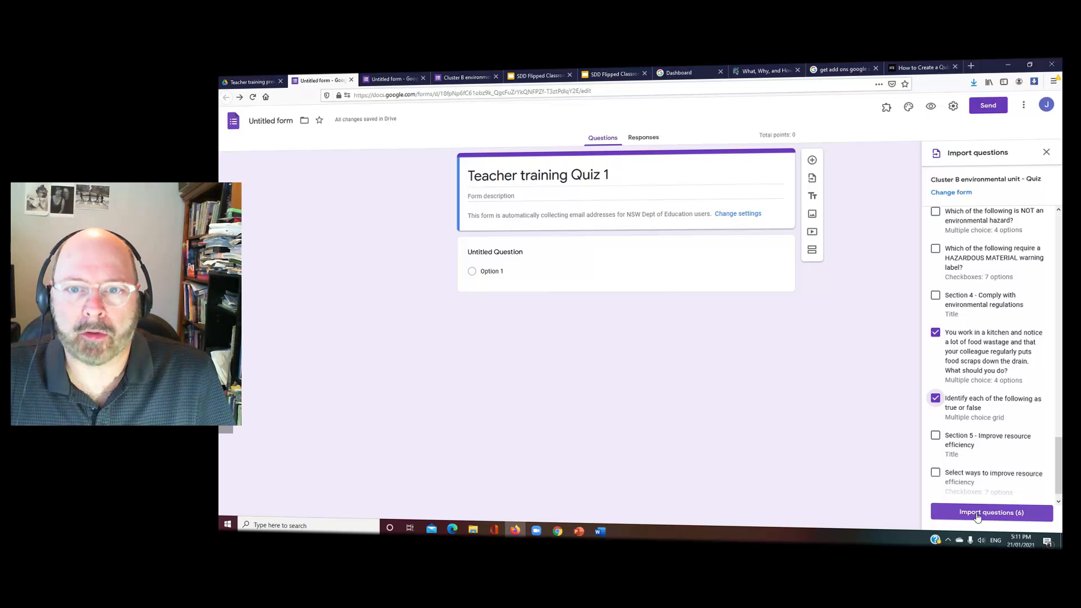
click(977, 514)
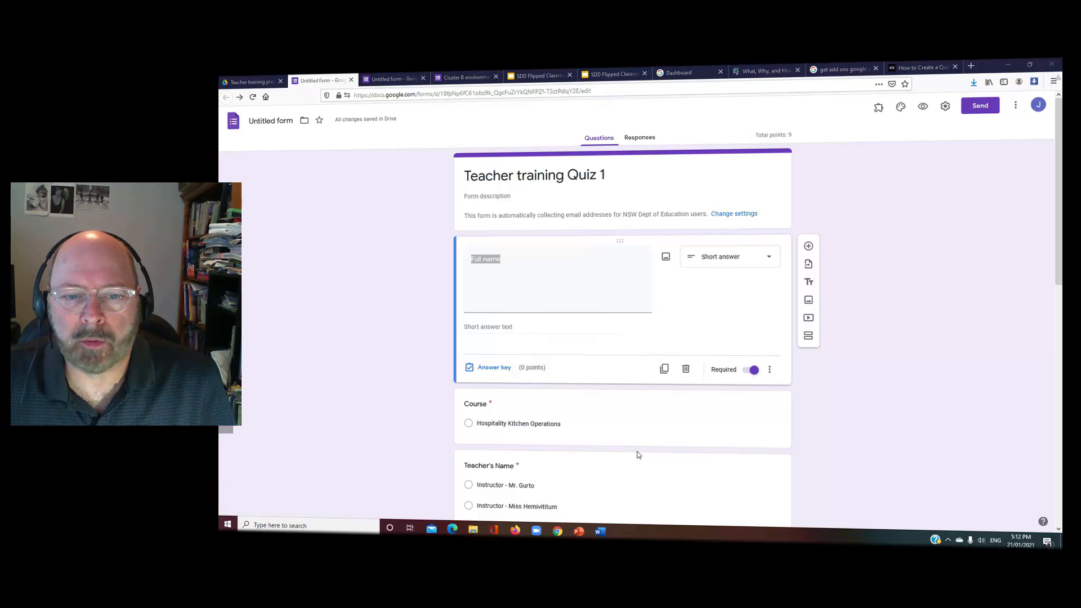
Step: Insert a title and description block directly after the "Are you ready to begin?" question
scroll(637, 451, down, 2)
scroll(637, 455, down, 5)
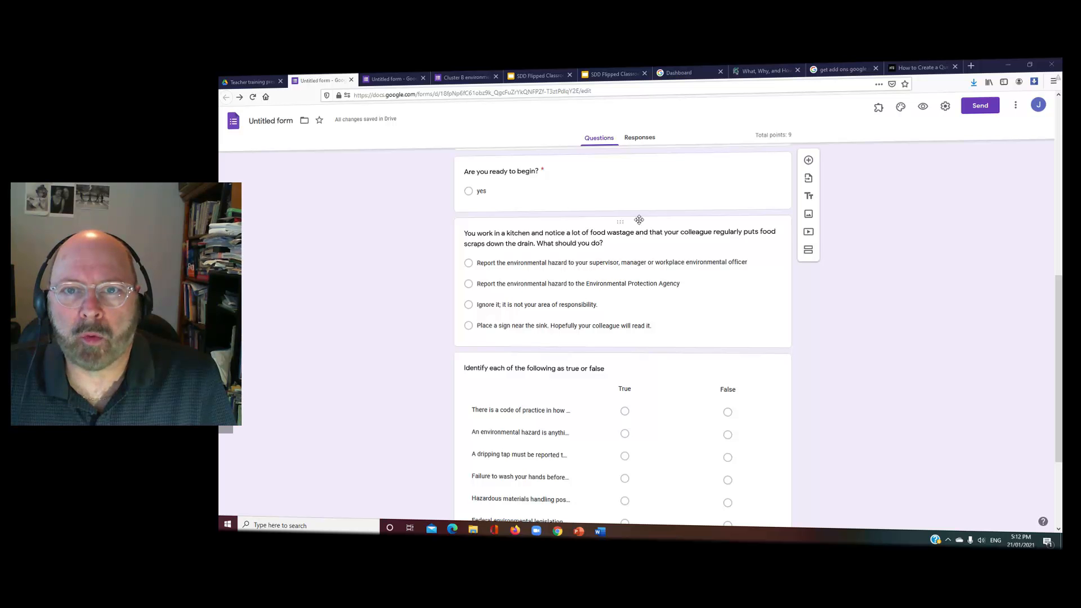
click(686, 192)
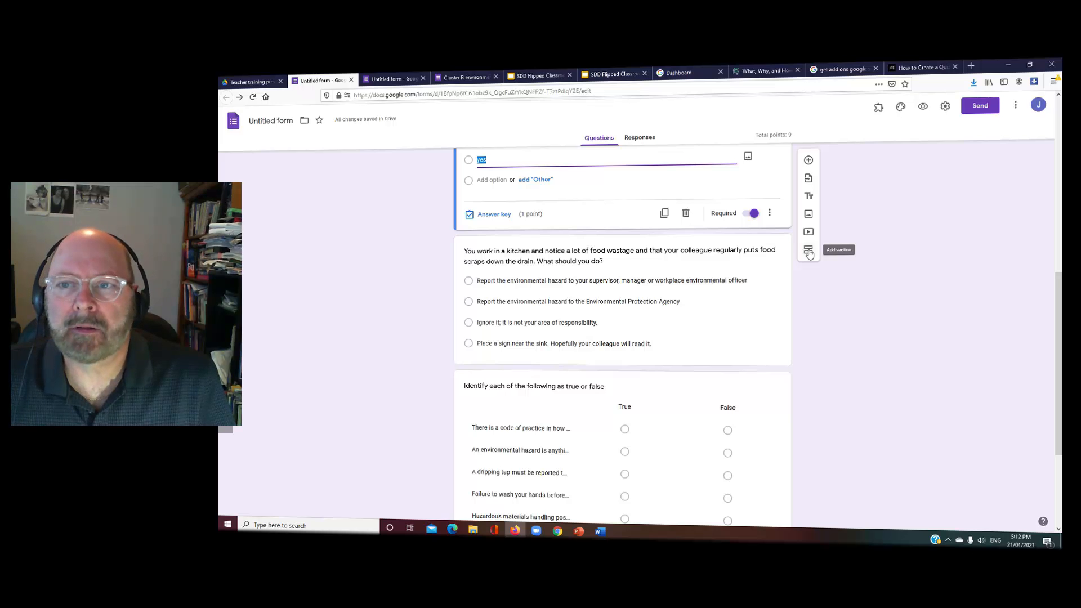
click(808, 197)
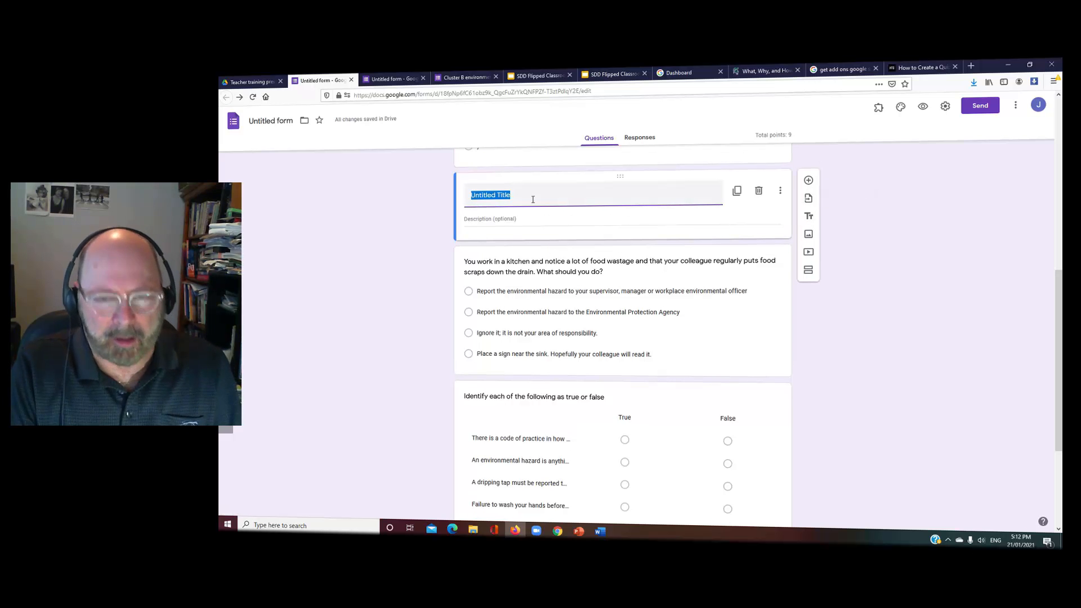
text(Resour)
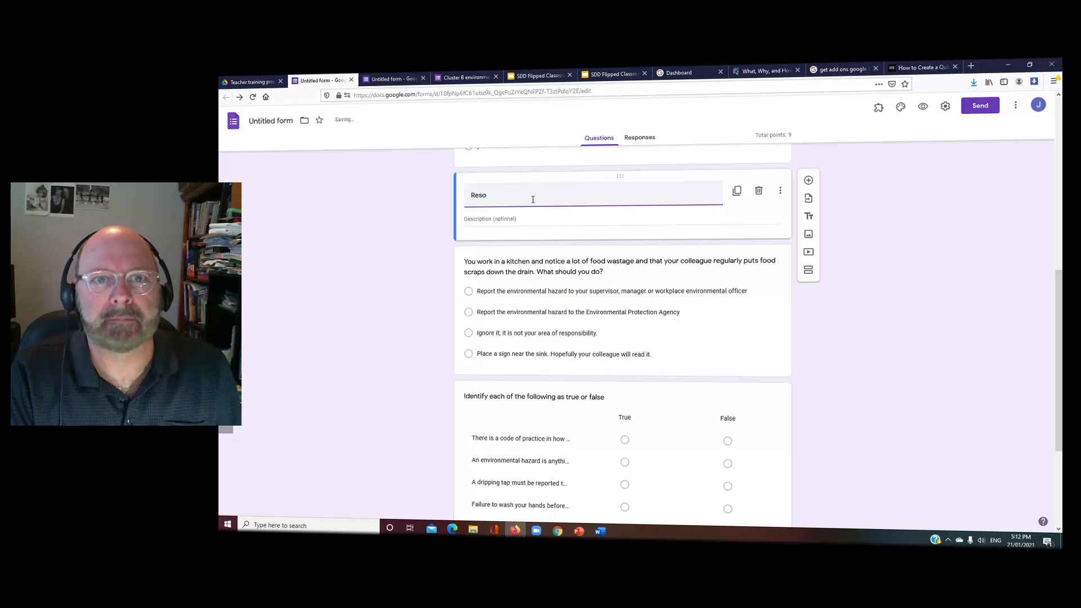
key(BackSpace)
key(BackSpace)
key(BackSpace)
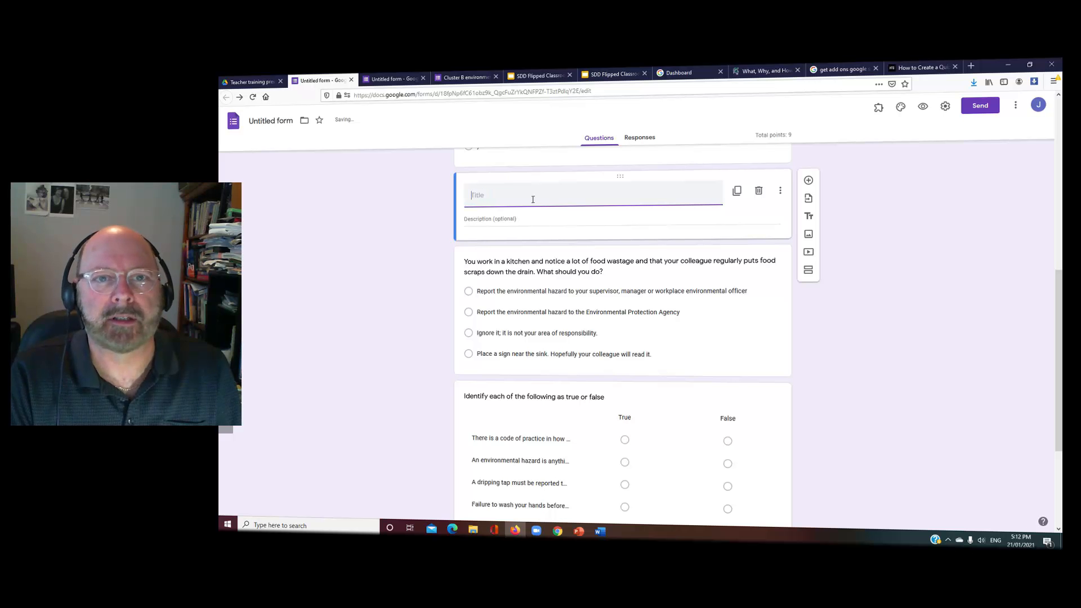
Step: Title the new block "Presentation for this section"
text(Presentation)
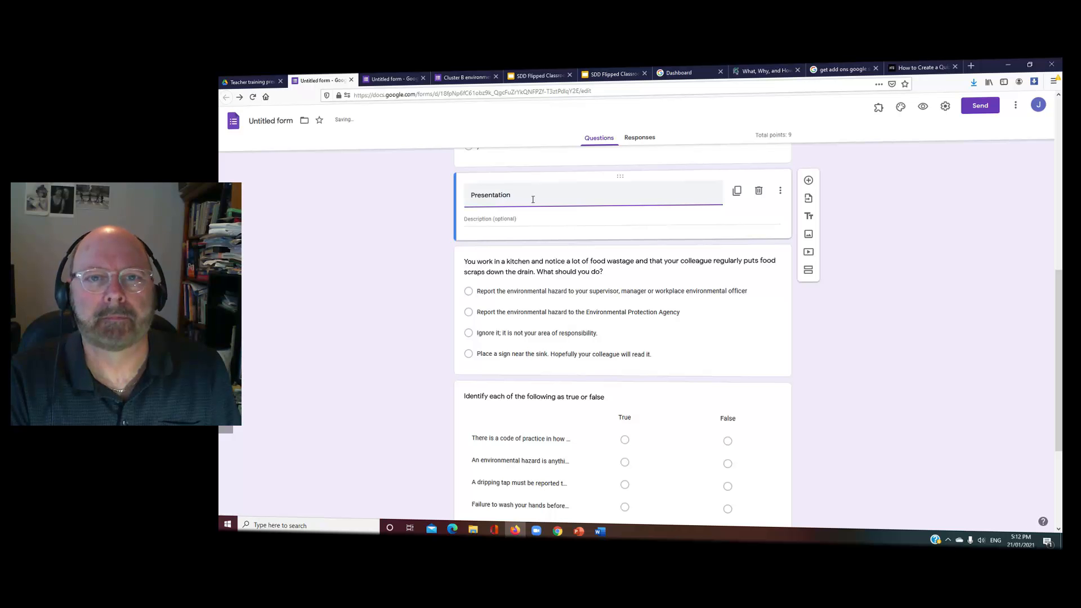
text( for this section)
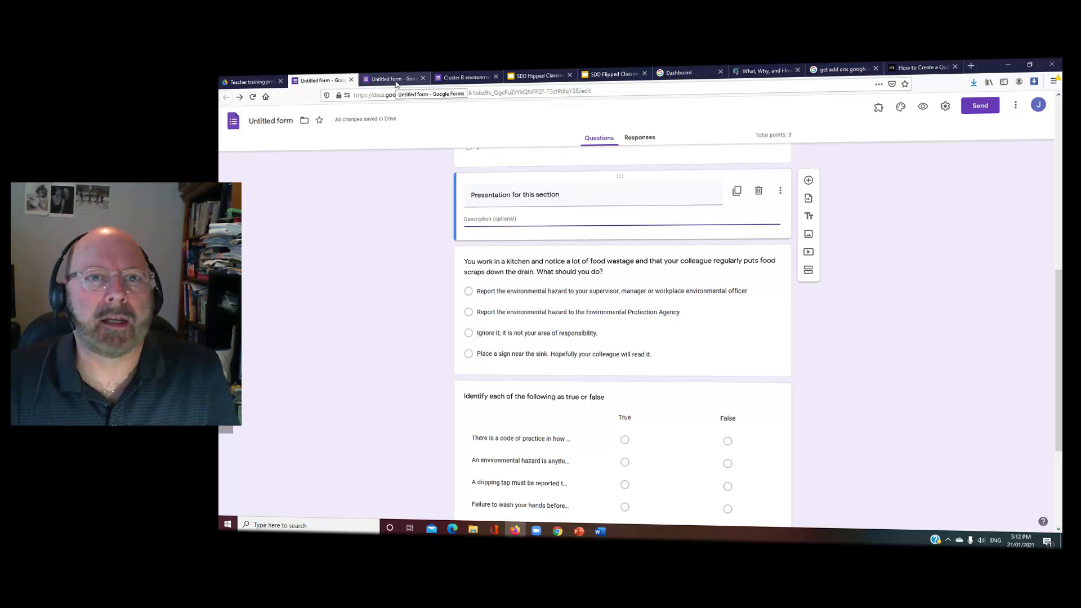
Step: Copy the presentation link from the "Section 4 - Comply with environmental regulations" description in the Cluster B environmental unit quiz
click(465, 78)
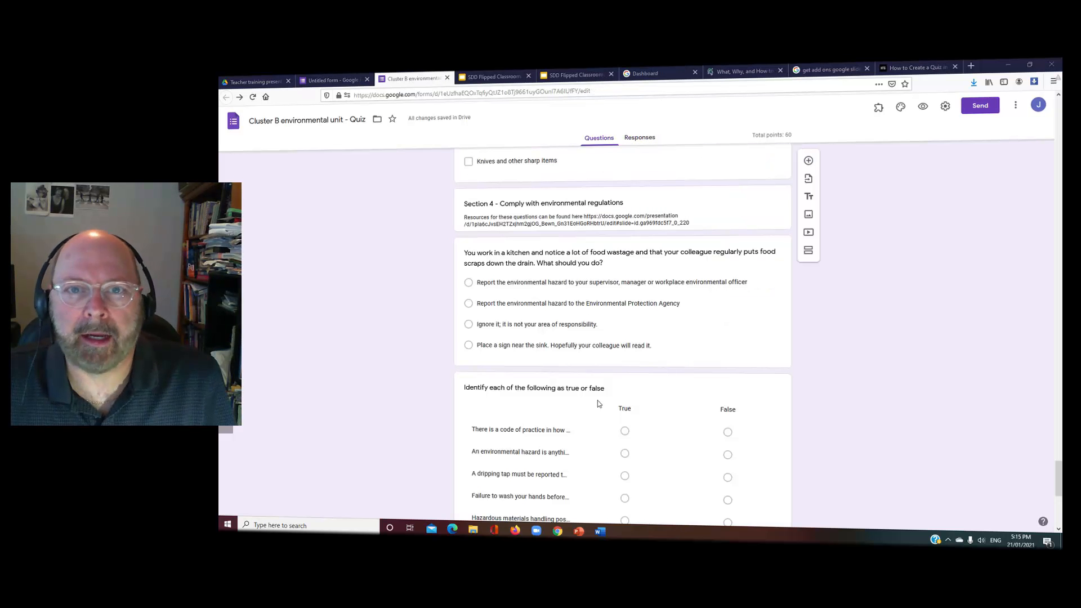
click(584, 216)
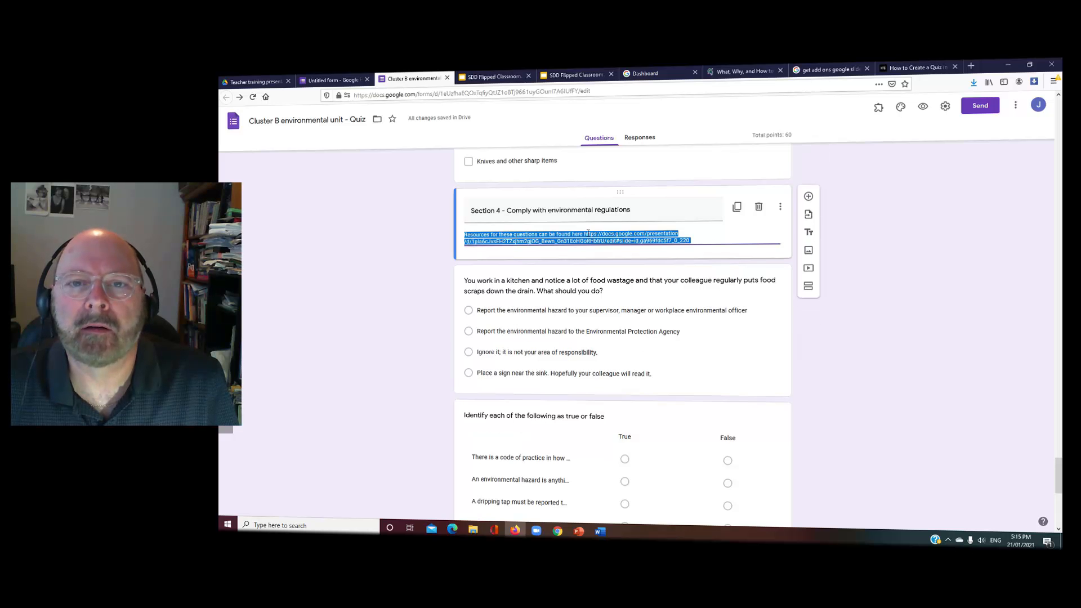
click(584, 234)
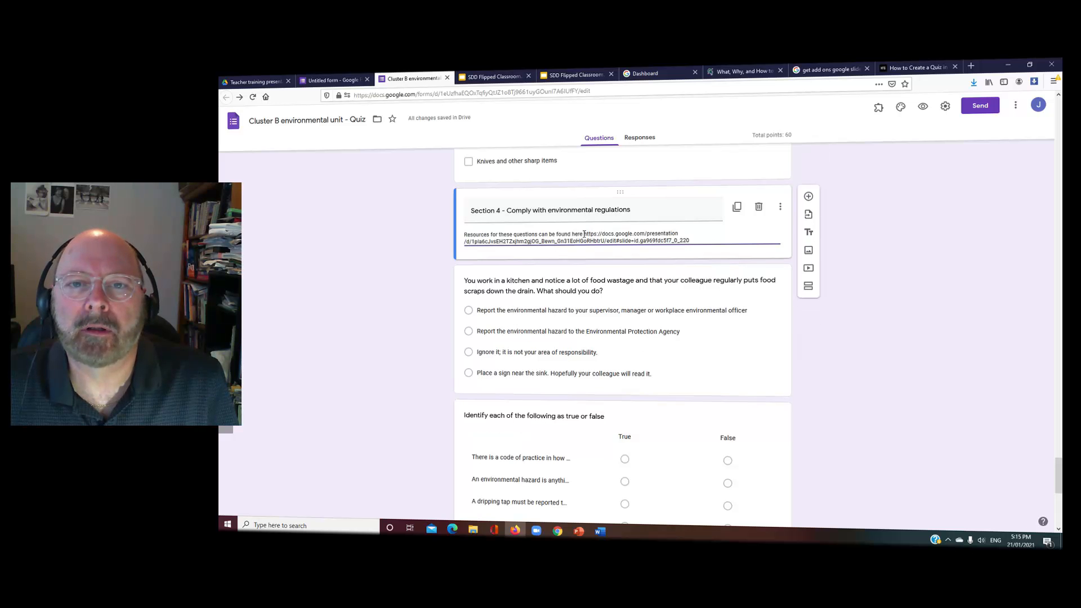
drag(585, 233, 692, 240)
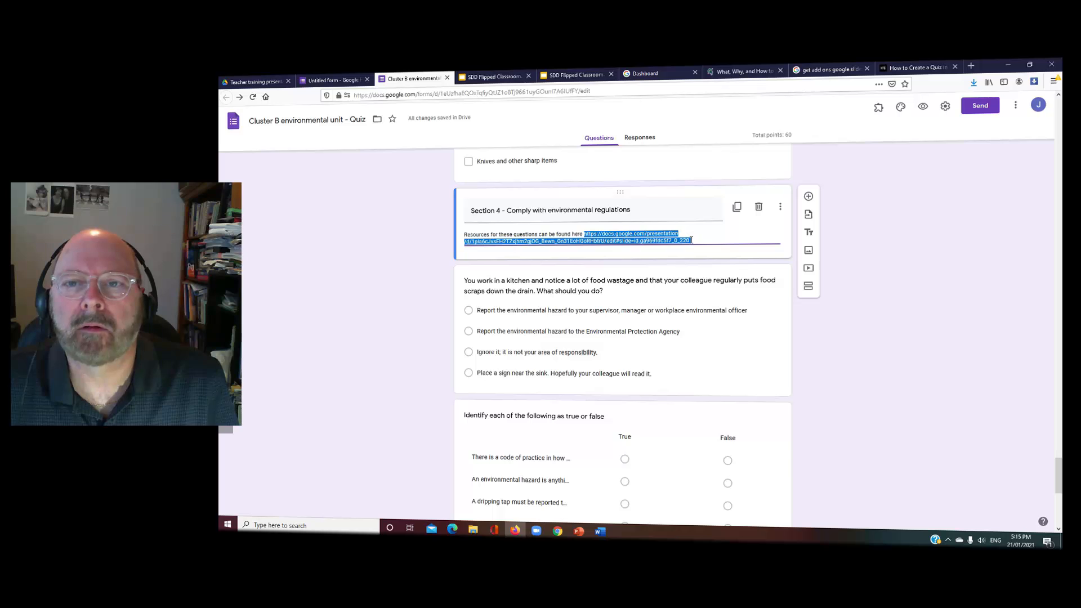
right_click(620, 233)
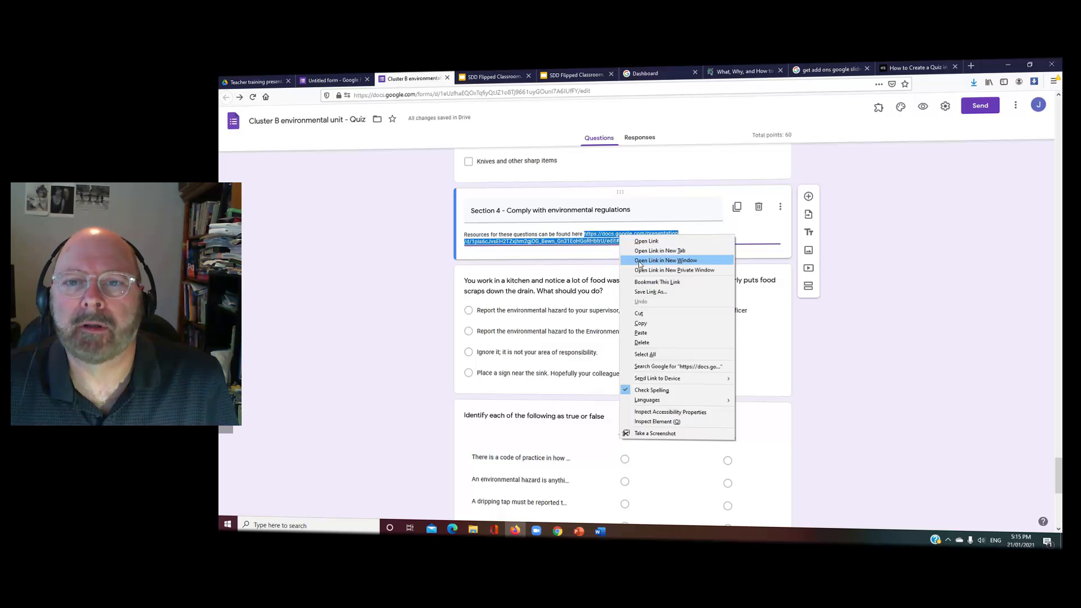
click(645, 323)
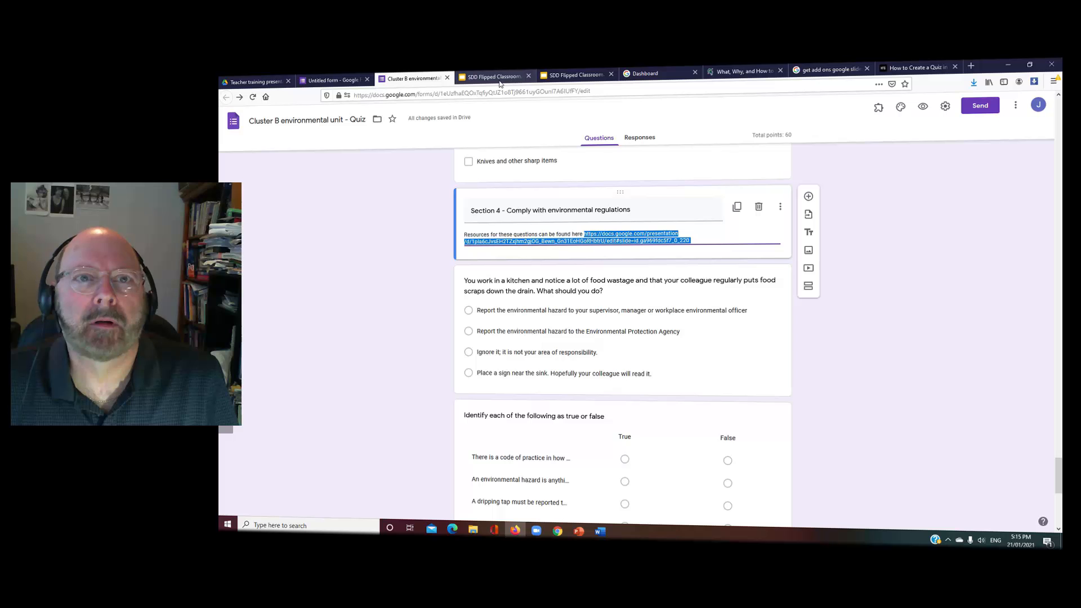
Step: In the untitled form, fill the "Presentation for this section" description with "Click on the link" followed by the copied presentation URL
click(336, 81)
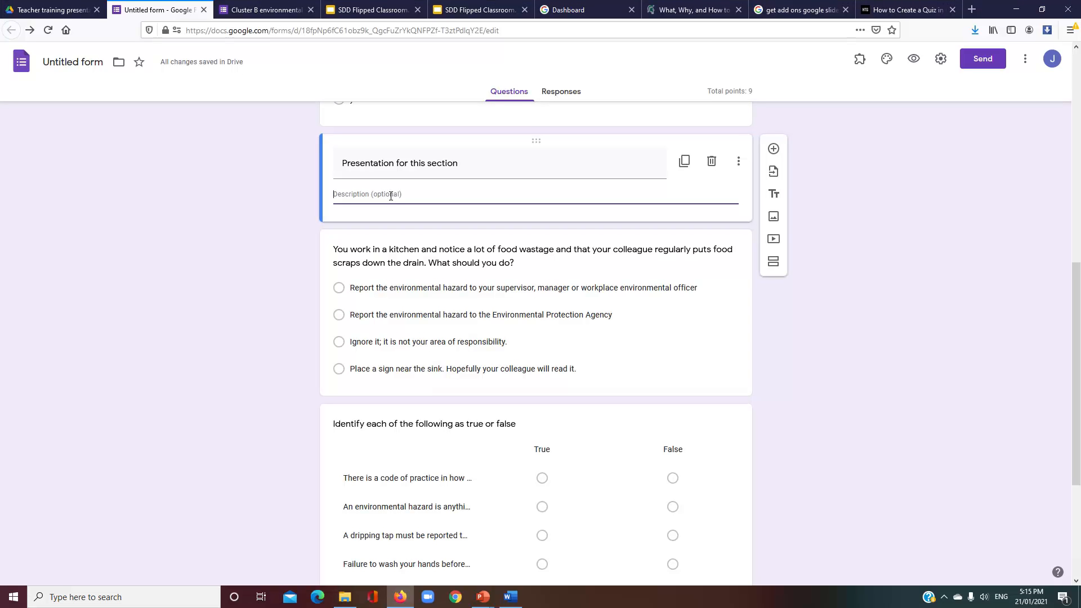
text(Click on the link)
key(ctrl+v)
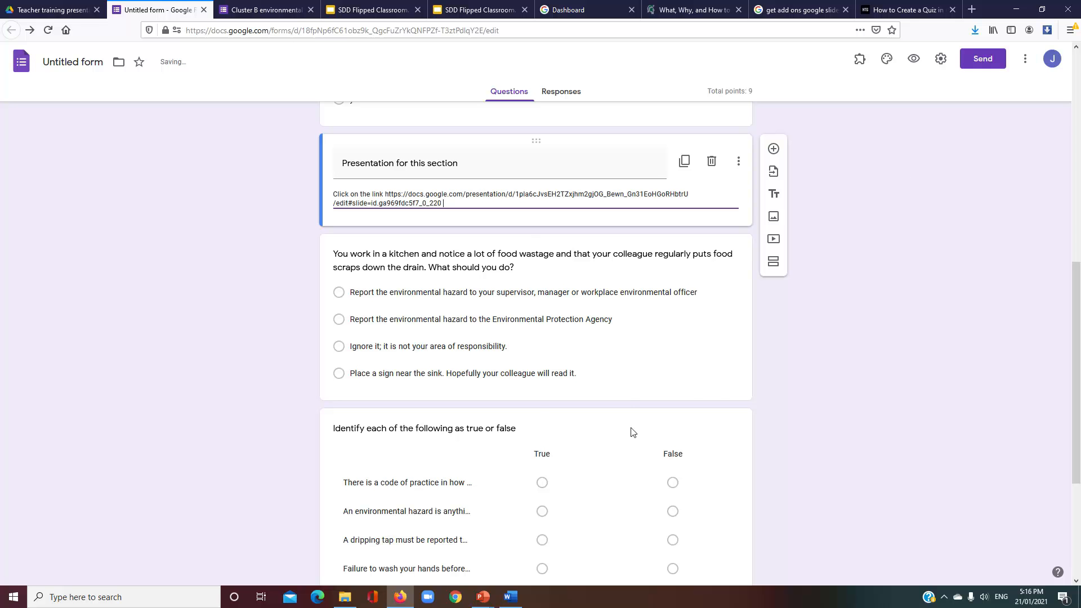
Step: Delete the blank "Untitled Question" at the end of the quiz
scroll(681, 363, down, 3)
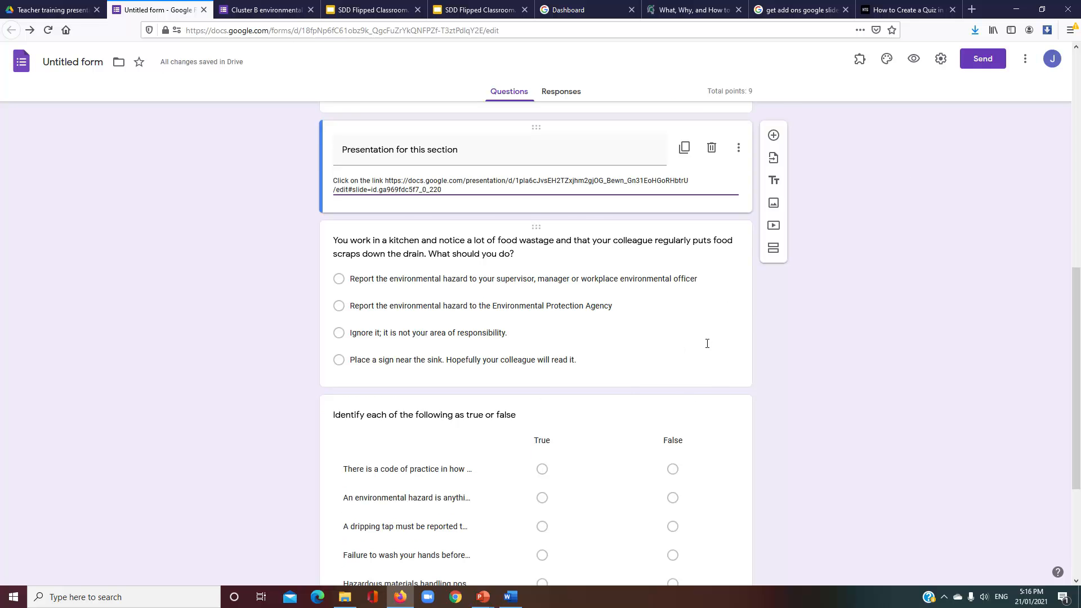
scroll(636, 281, down, 3)
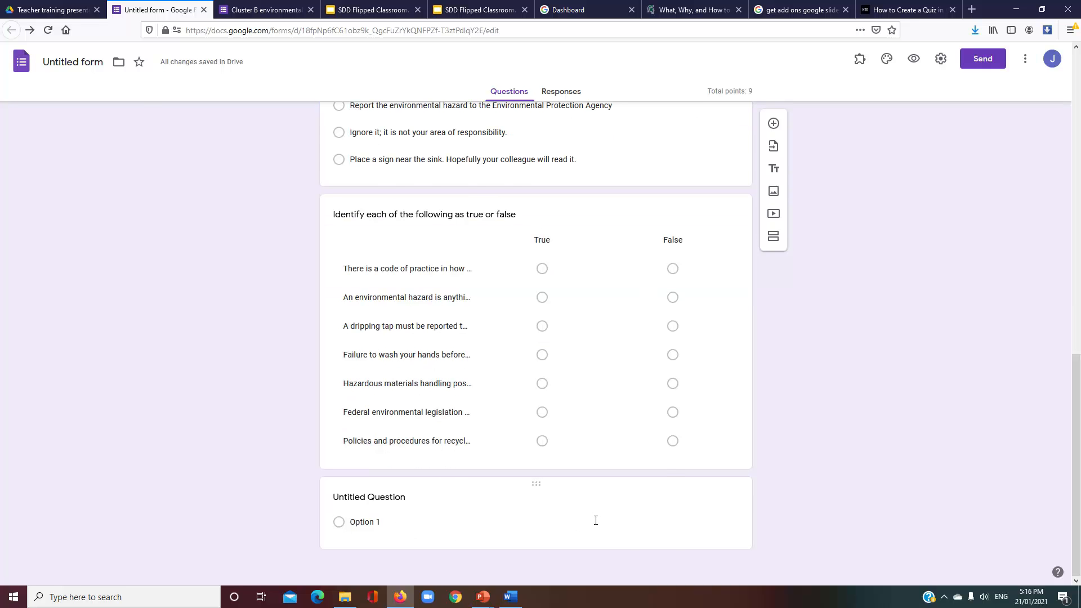
click(648, 518)
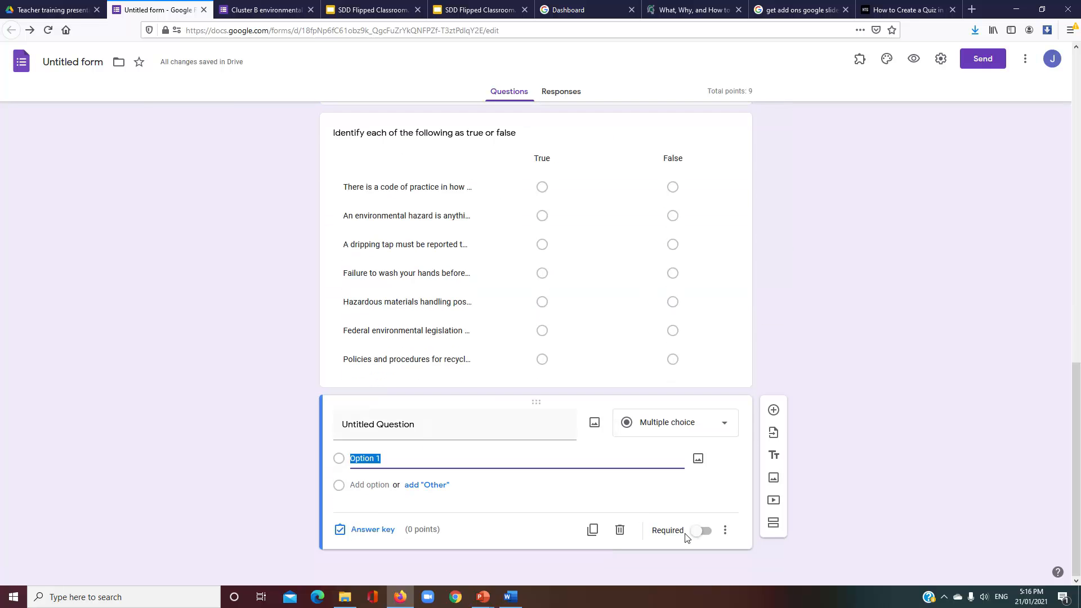
click(620, 531)
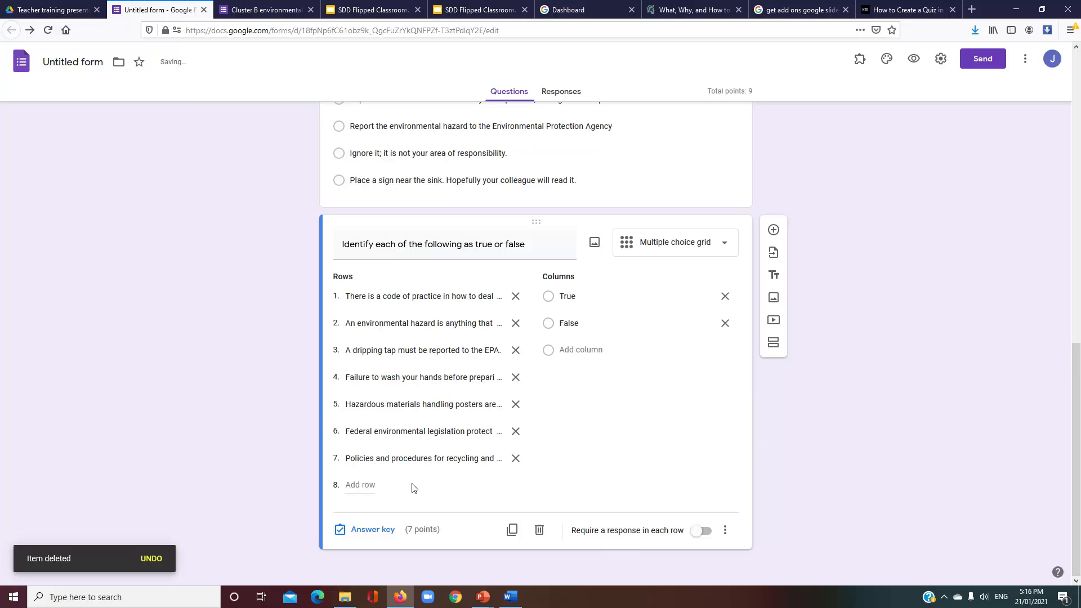
Step: Review the answer key and points of the "Identify each of the following as true or false" grid, and look back over the form
click(392, 533)
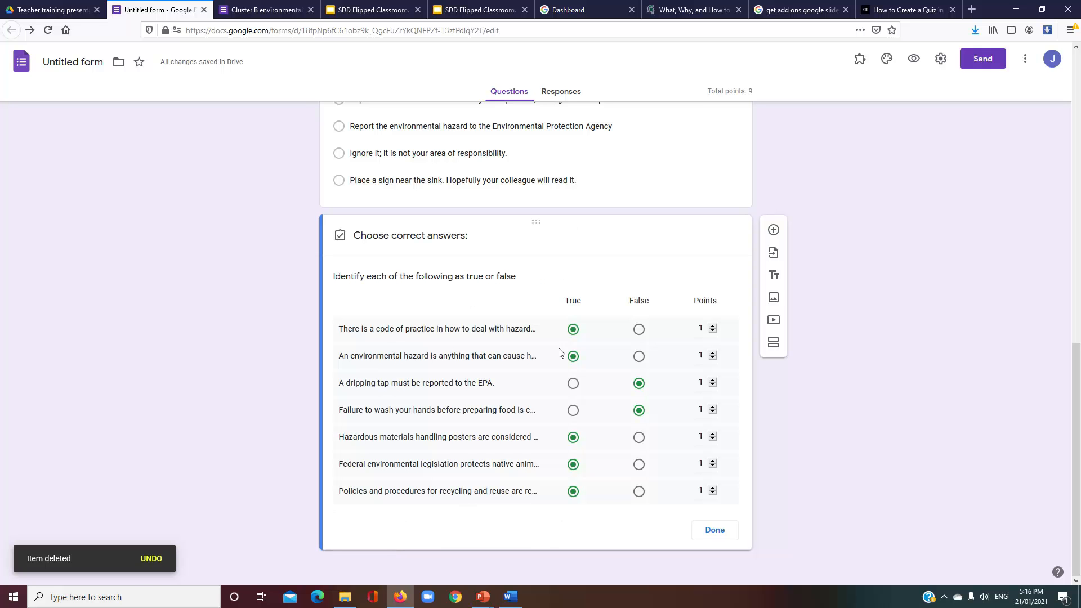
click(718, 532)
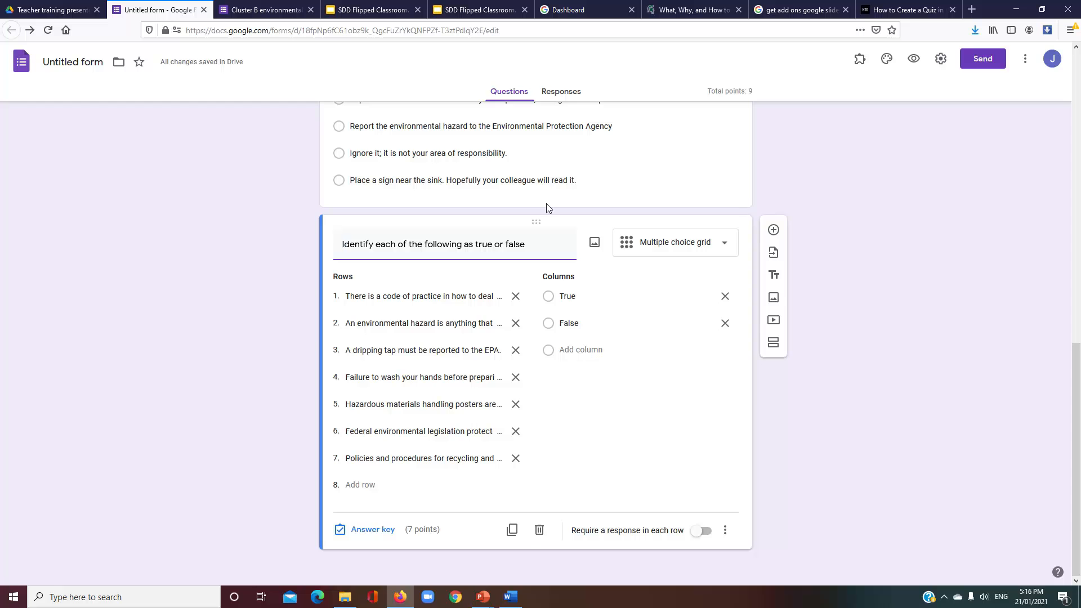
scroll(549, 182, up, 12)
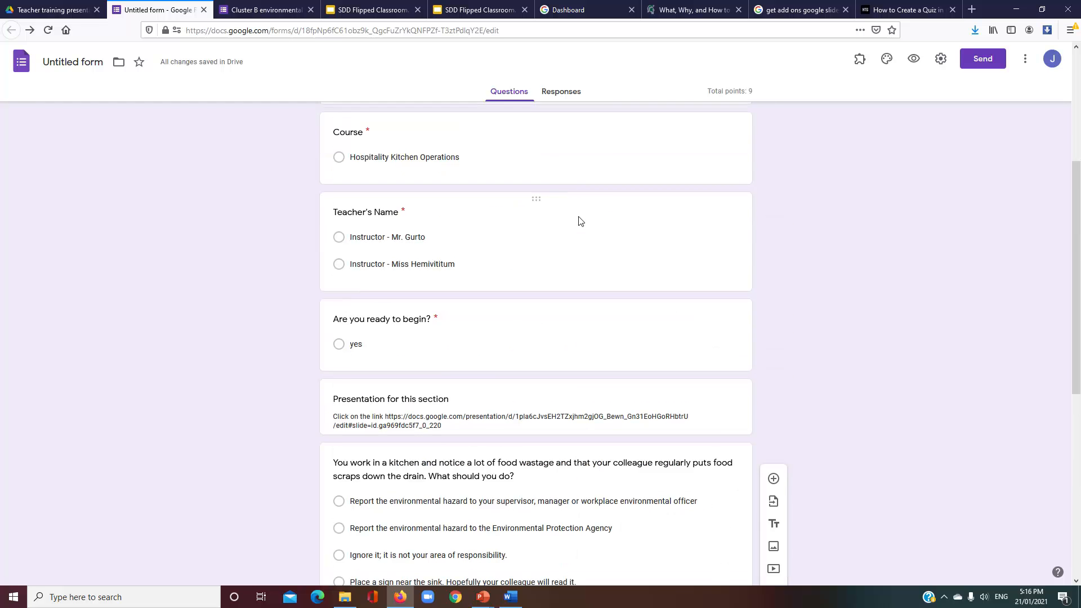
scroll(582, 288, up, 1)
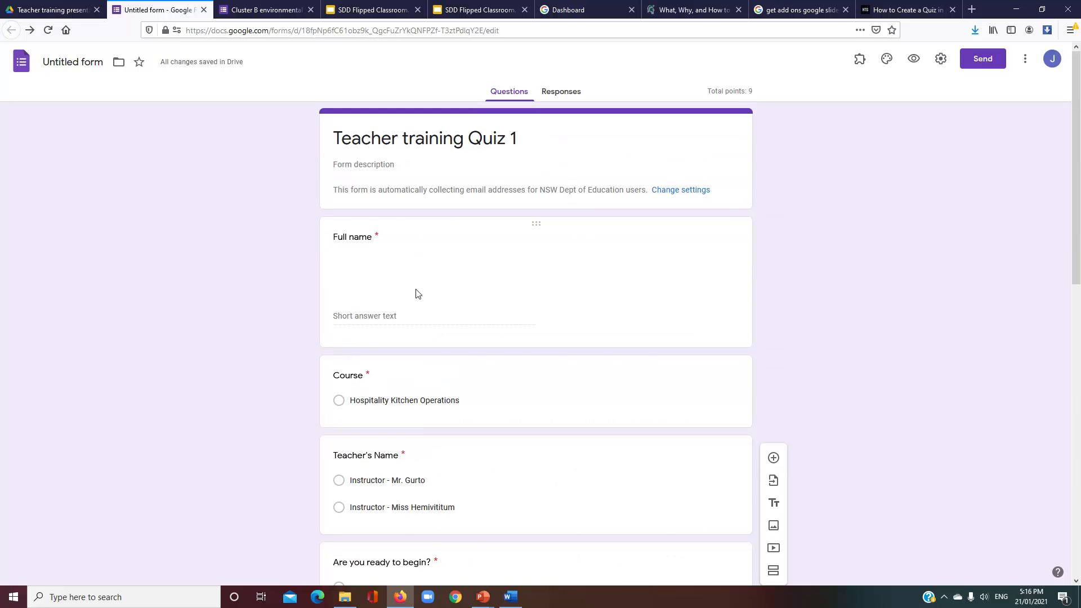
Step: Name the form file "Teacher training Quiz 1" and create a new spreadsheet as the destination for its responses
click(571, 96)
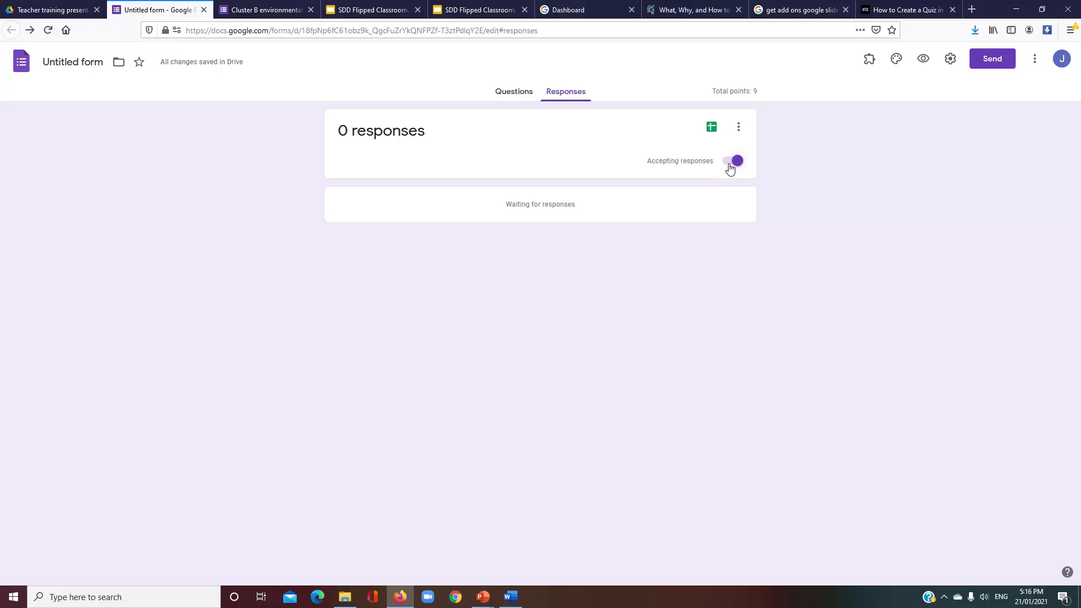
click(712, 127)
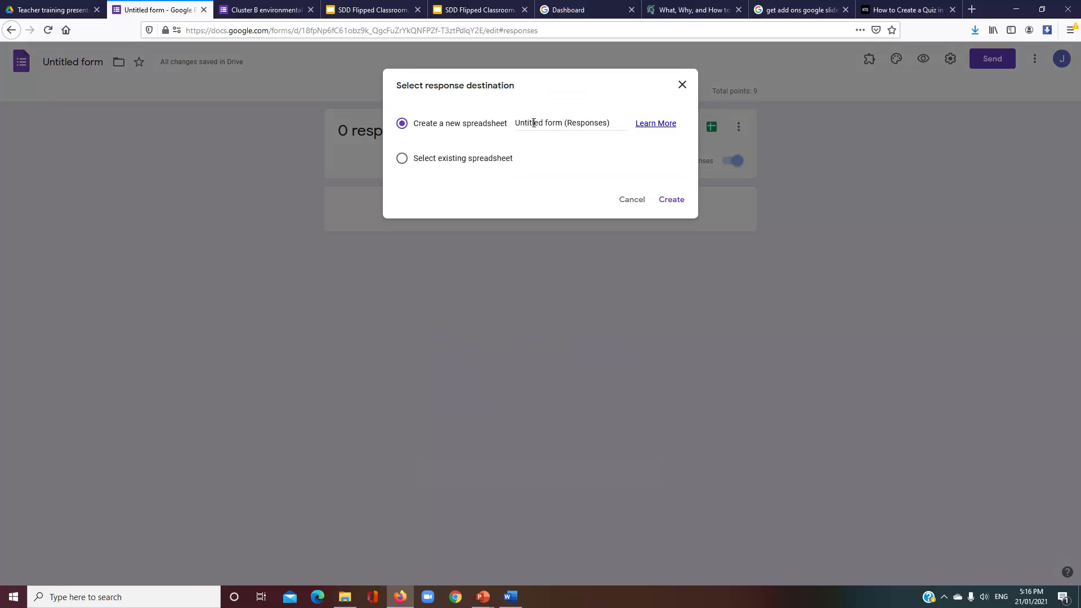
click(630, 202)
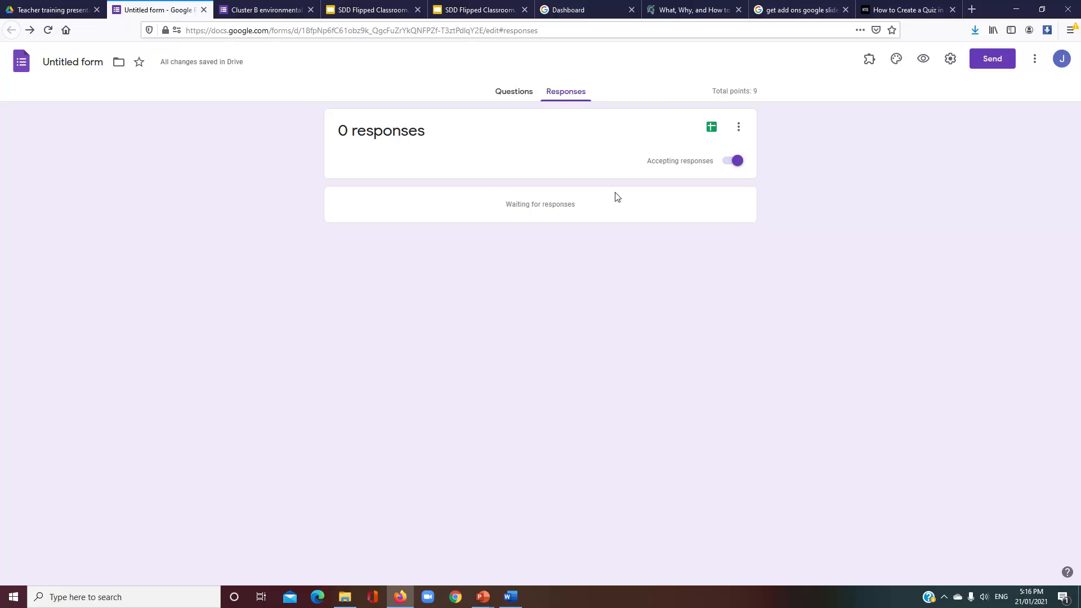
click(82, 66)
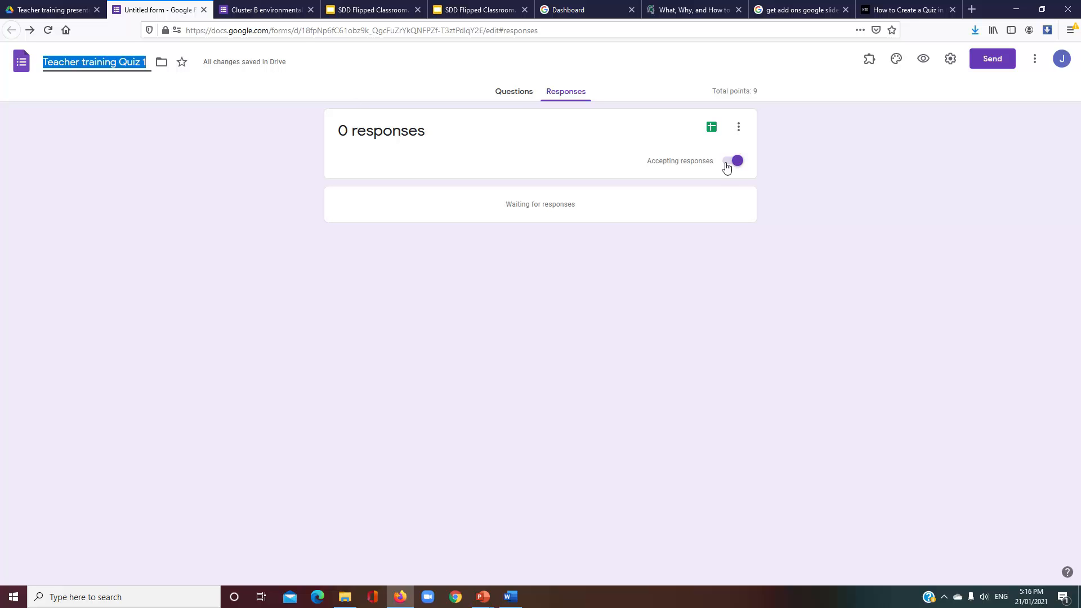
click(712, 127)
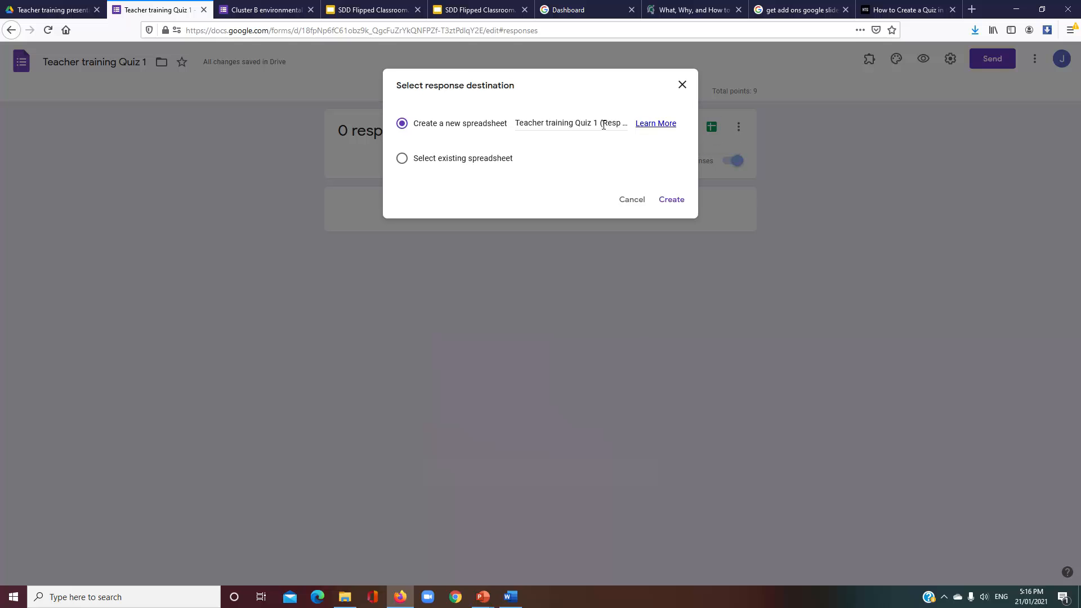
click(676, 200)
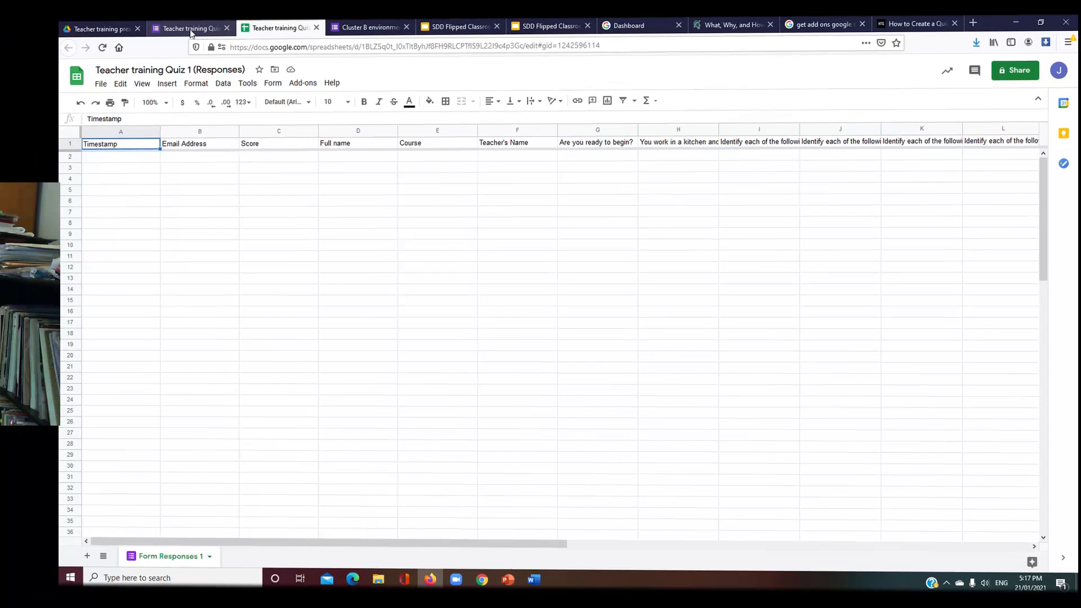
Step: Return to the quiz form from the response spreadsheet and open the collection of installable add-ons
click(147, 13)
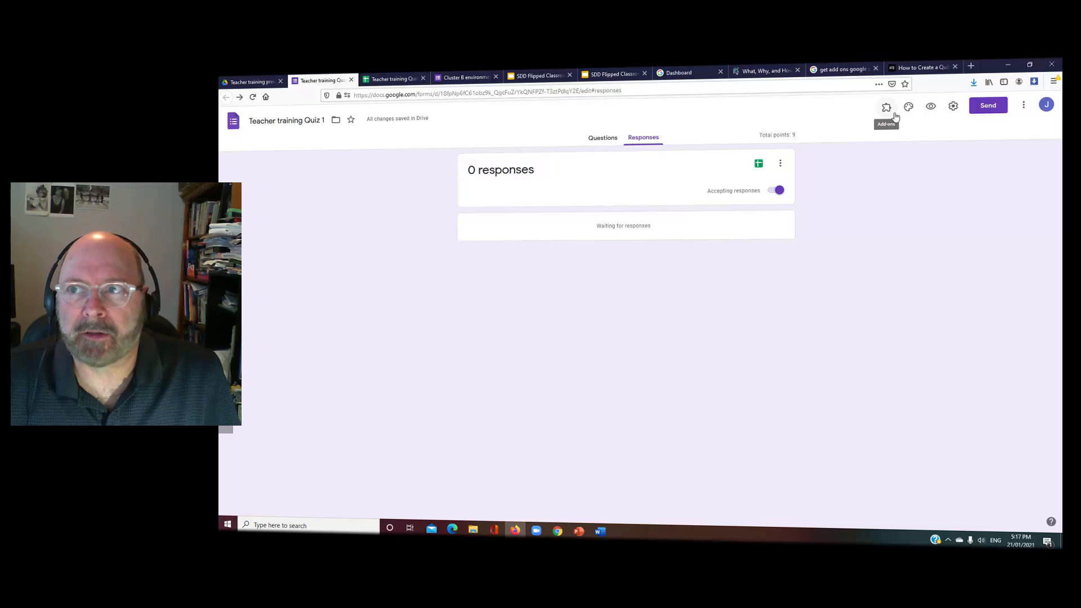
click(1024, 106)
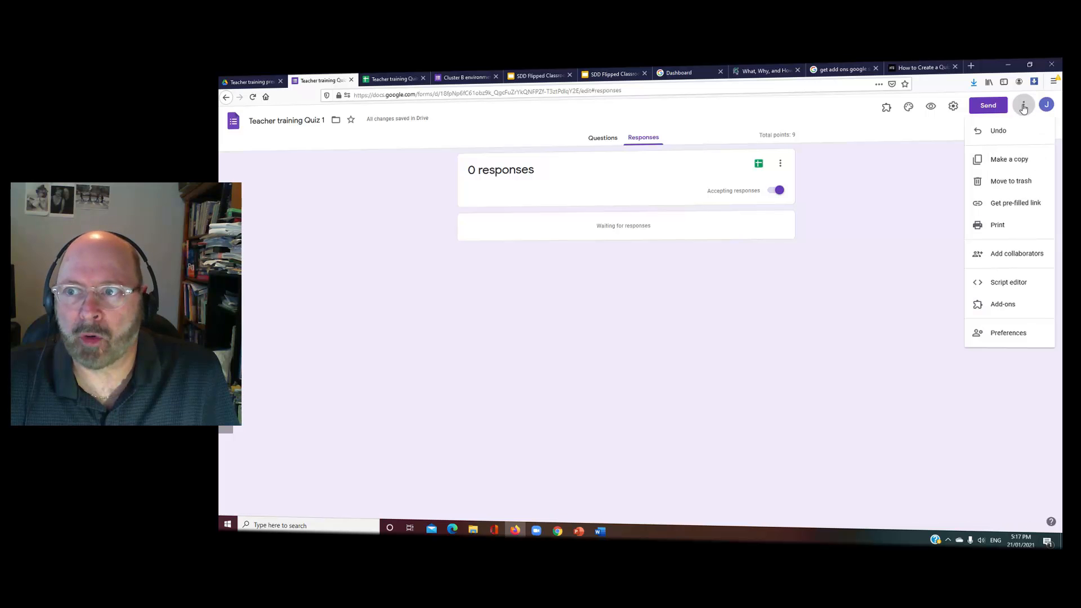
click(1004, 305)
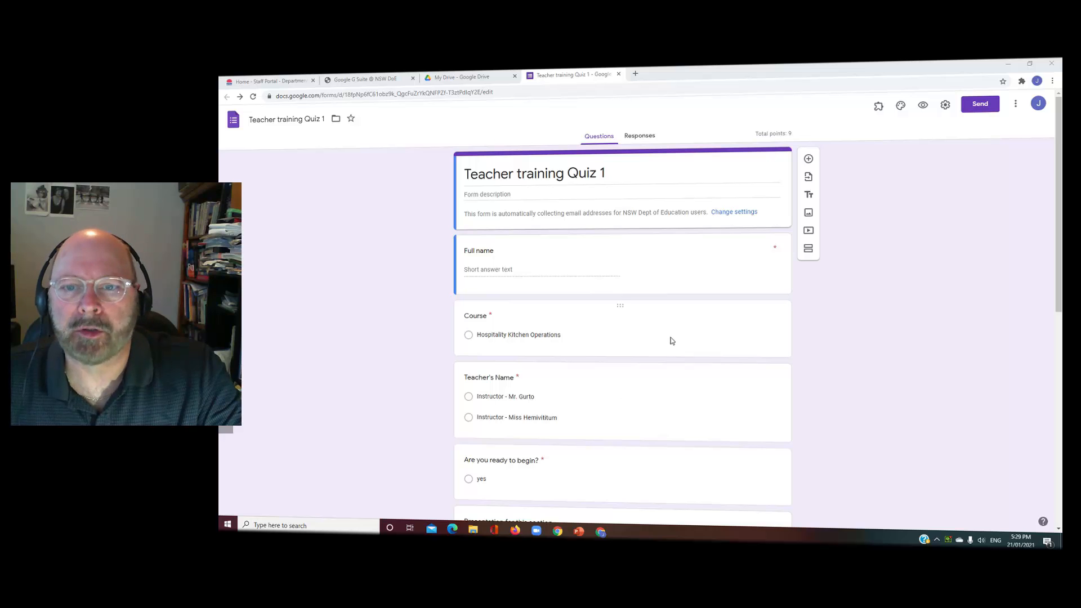
Step: Enable the Certify'em add-on in this quiz and check its certification status and passing score settings
click(879, 107)
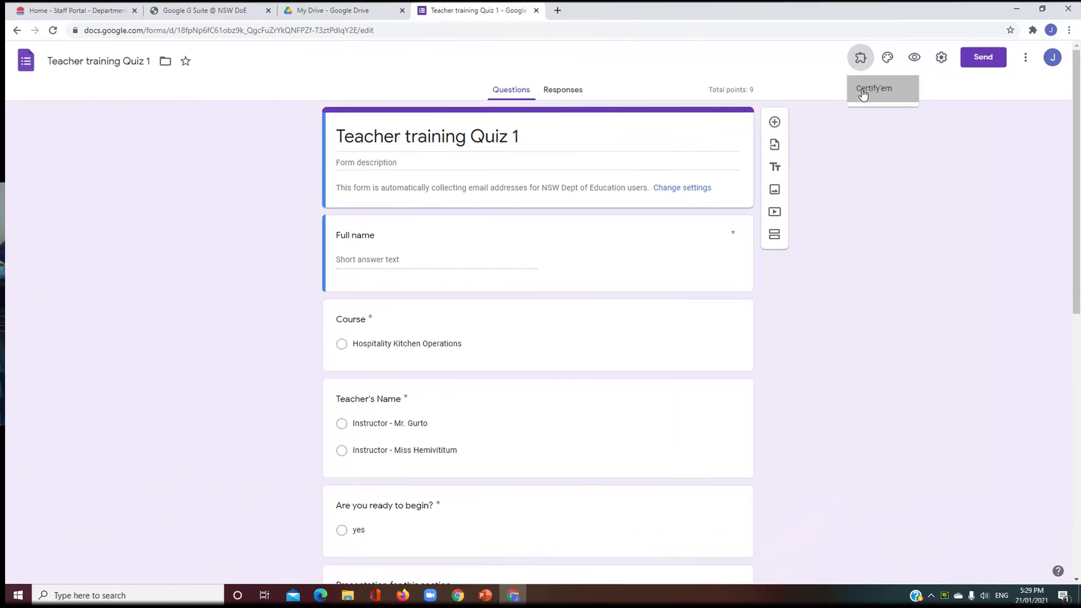
click(883, 133)
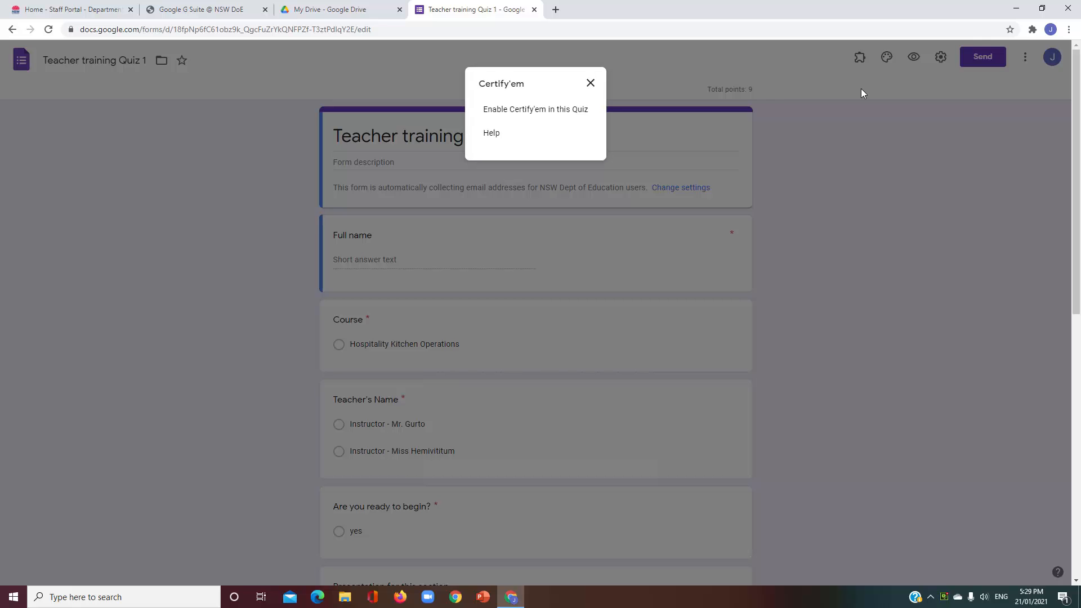
click(519, 110)
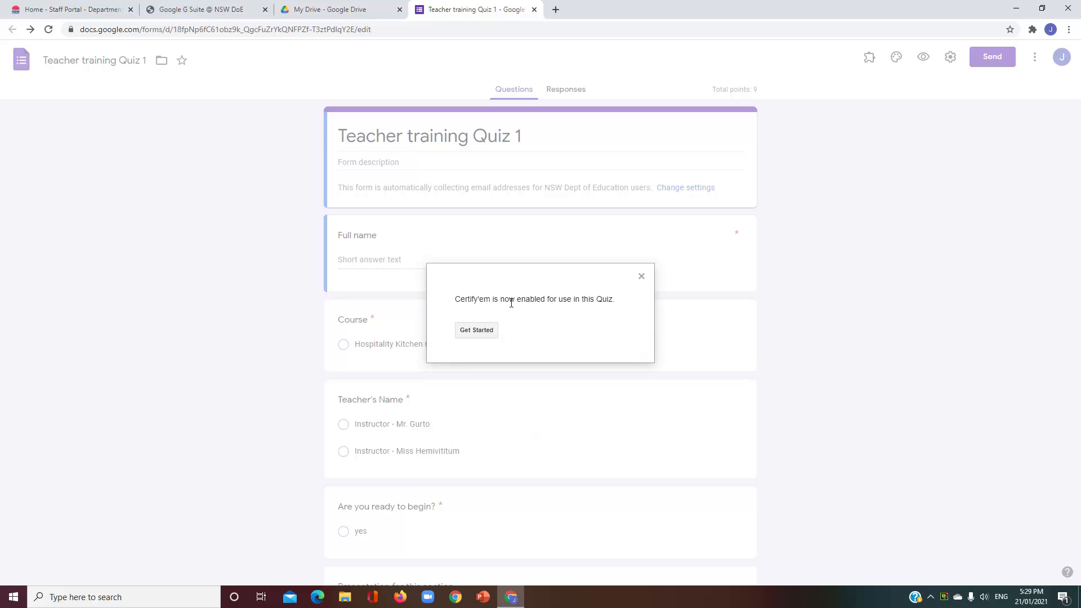
click(489, 331)
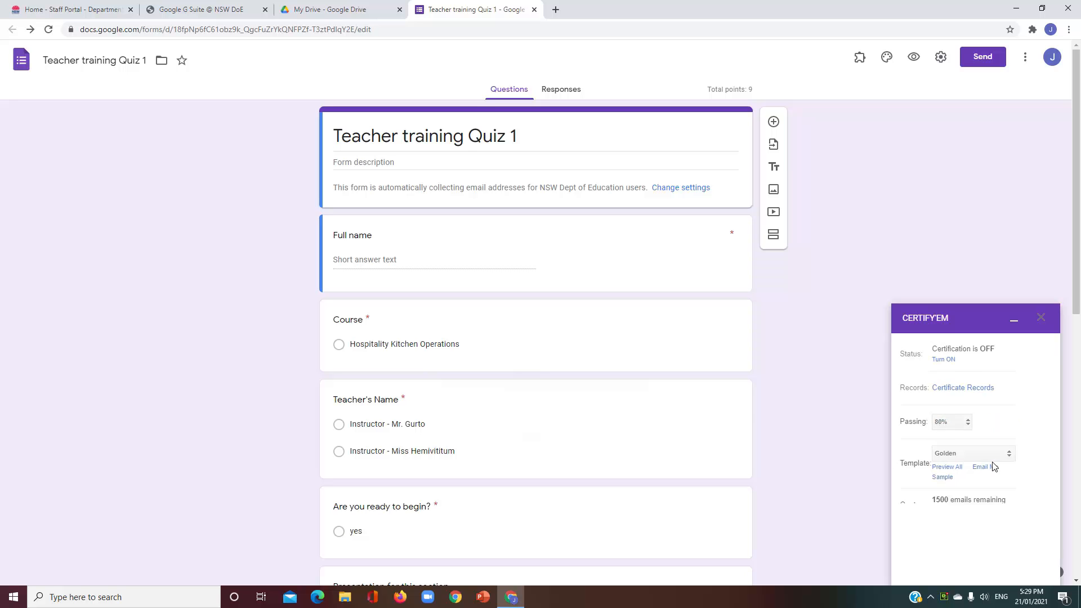
click(963, 359)
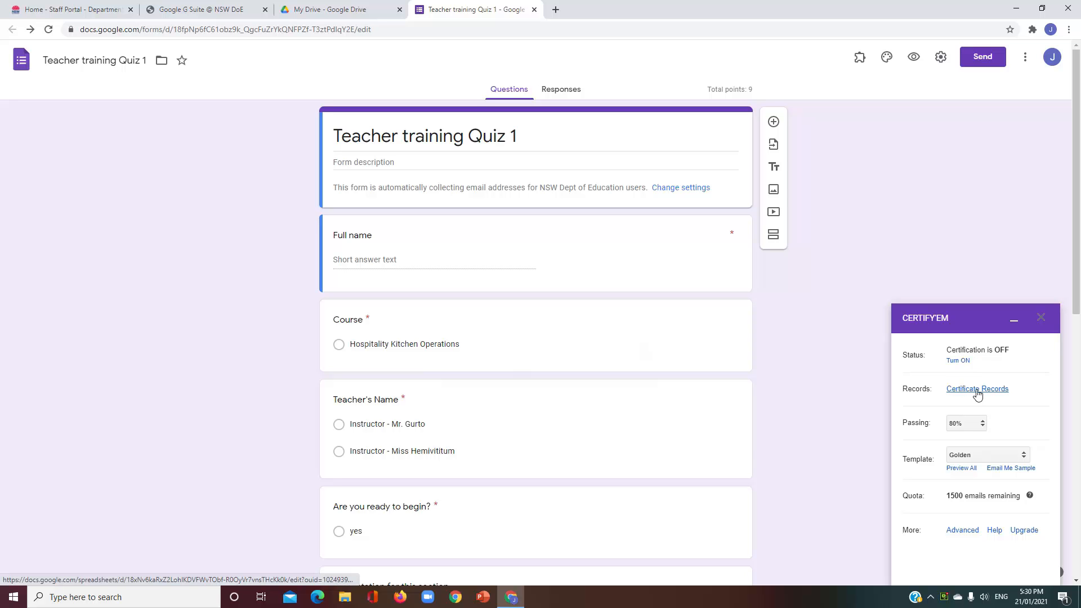
click(970, 429)
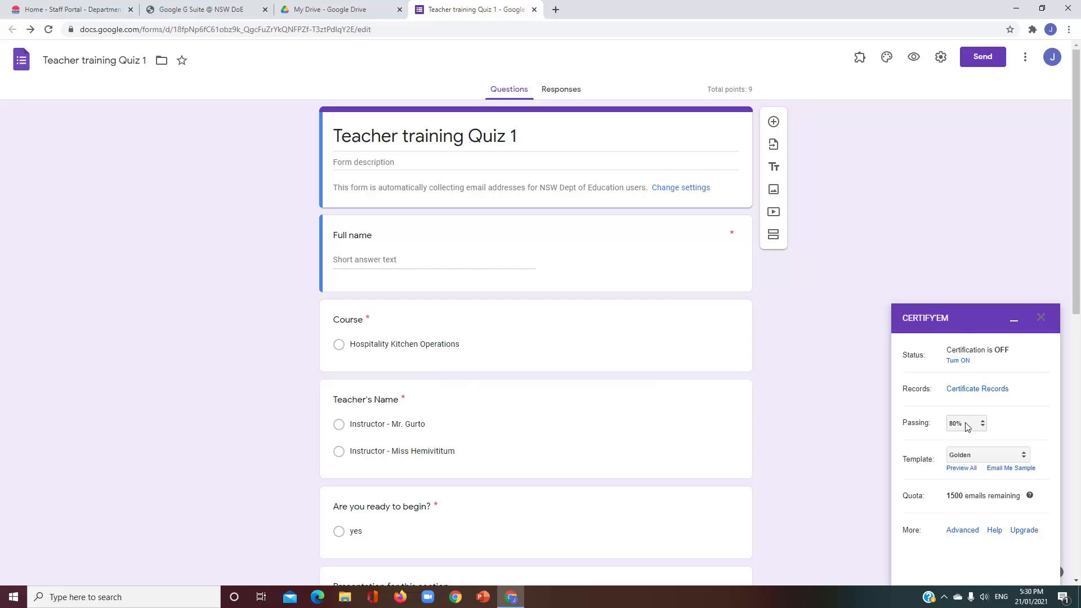
Step: Open the Certify'em certificate records spreadsheet and move it to the Teacher training presentations folder inside Classroom
click(969, 389)
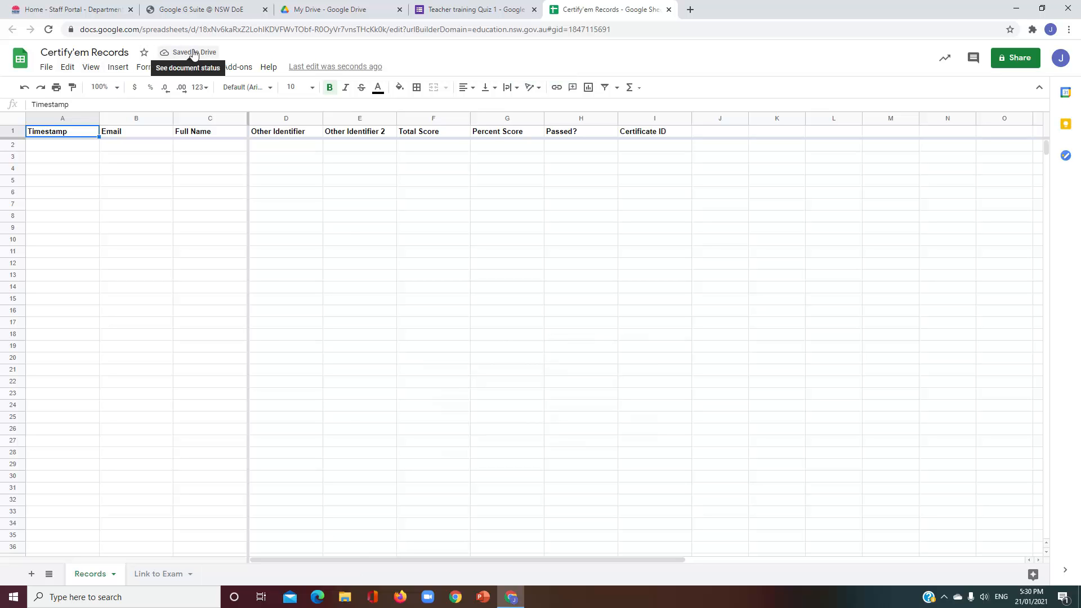
click(161, 53)
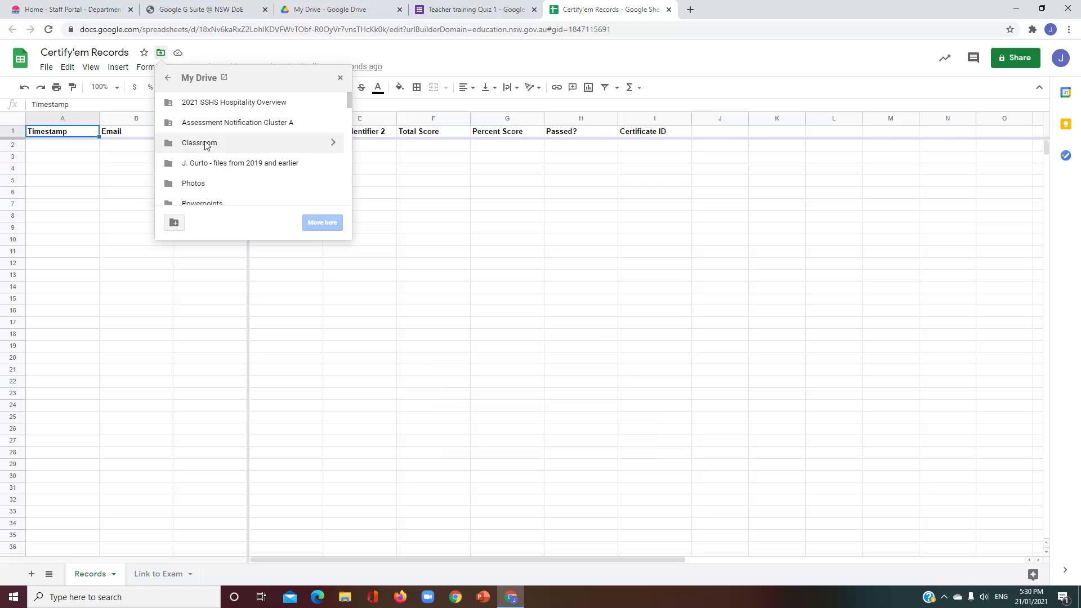
click(335, 143)
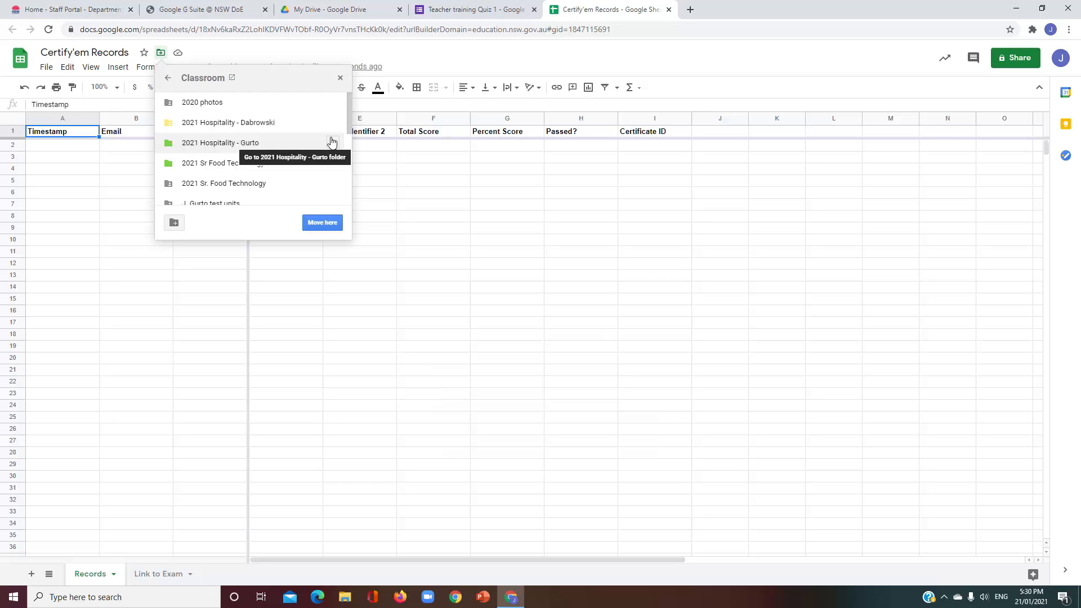
scroll(321, 167, down, 1)
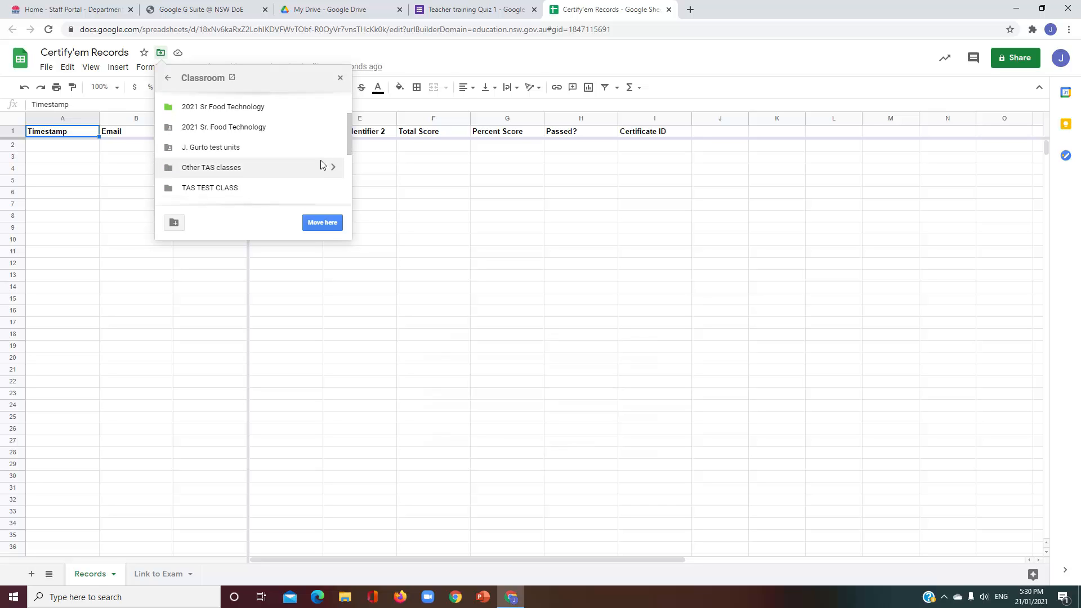
scroll(323, 167, down, 1)
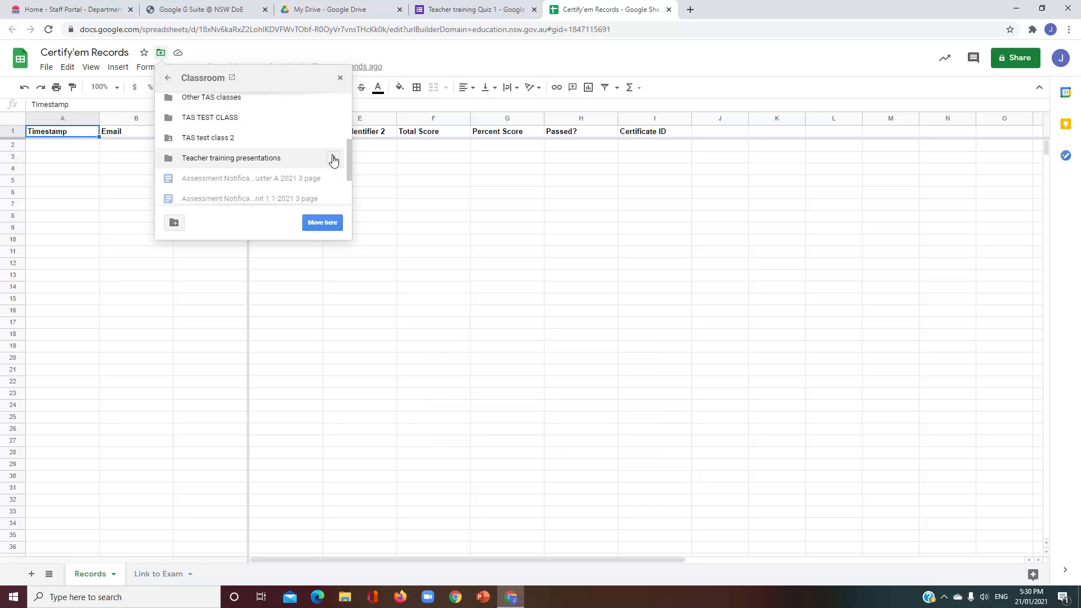
click(334, 159)
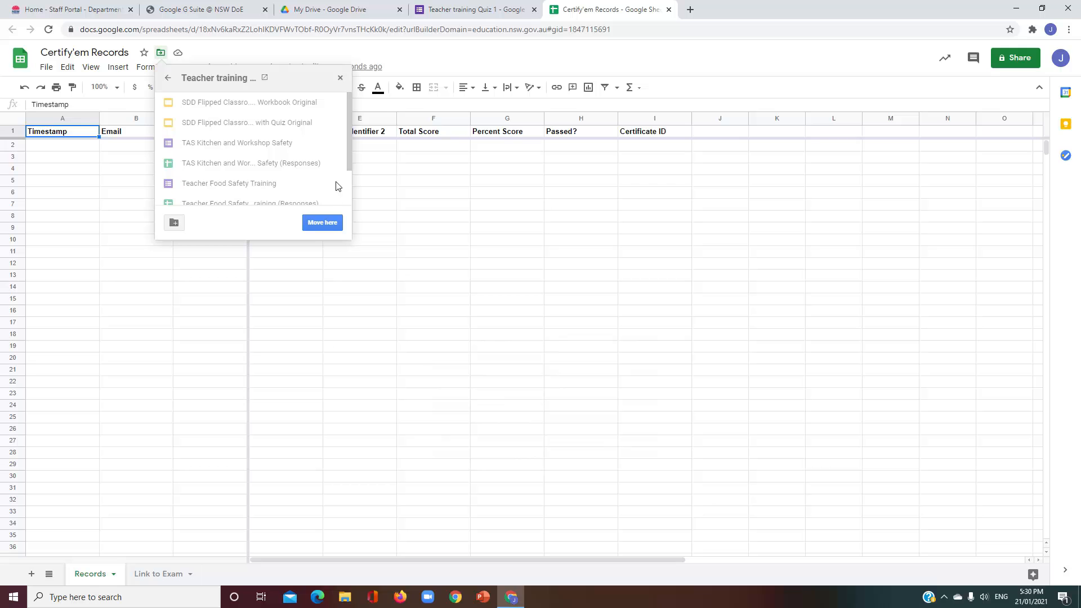
click(322, 222)
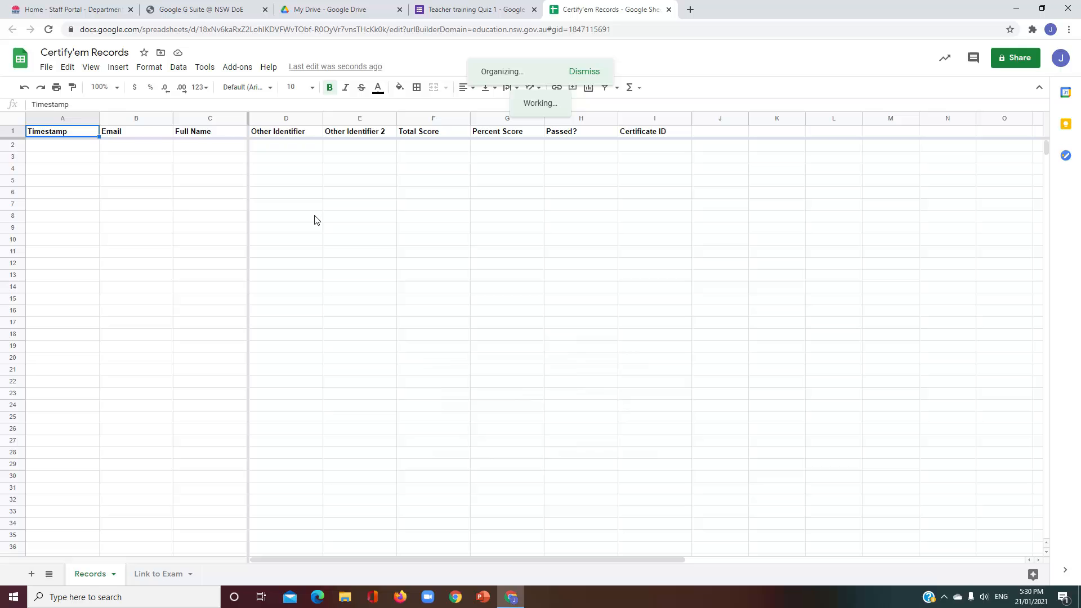
Step: Rename the certificate records spreadsheet as "Teacher training quiz 1Certify'em Records"
click(44, 54)
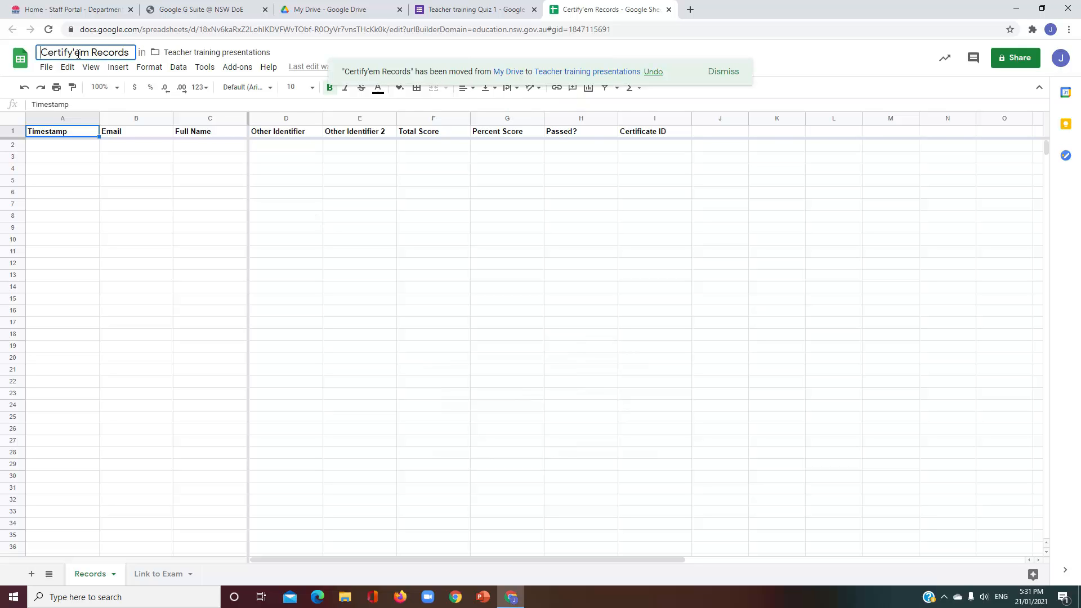
text(T)
text(eacher)
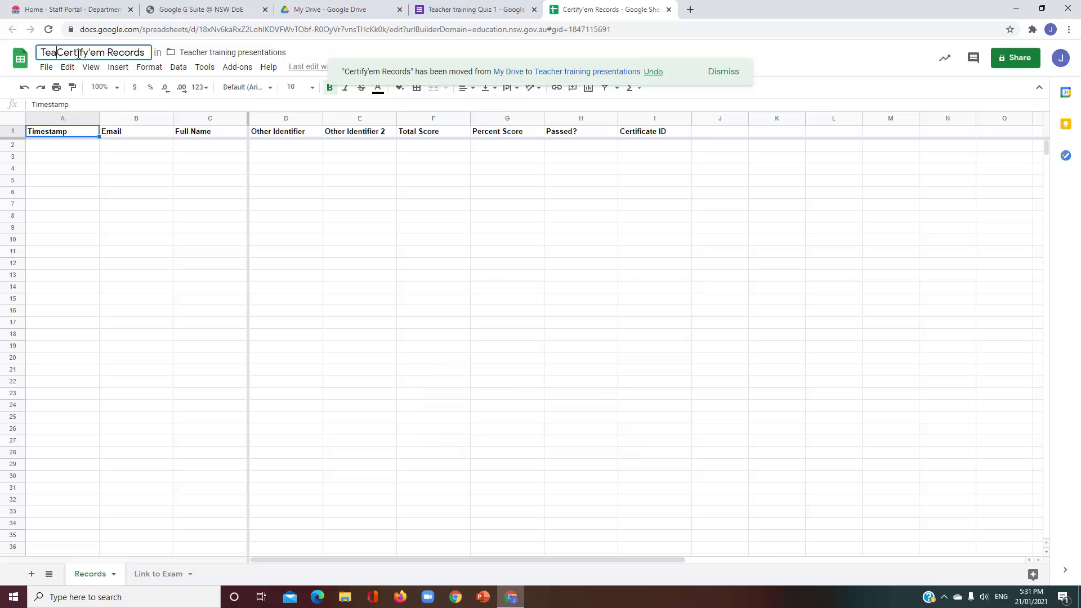
text( training qui)
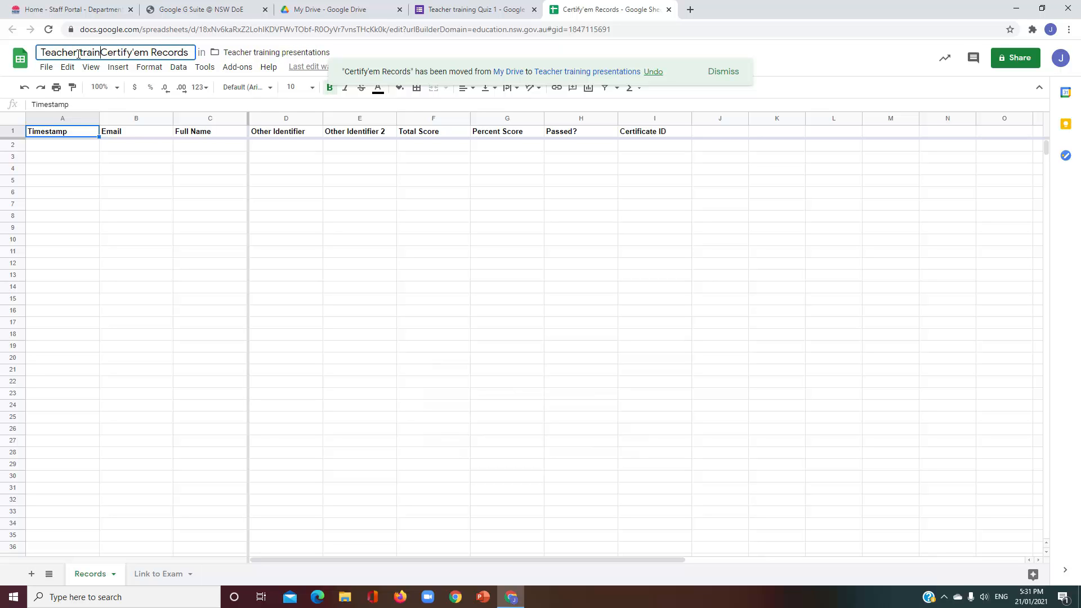
text(z)
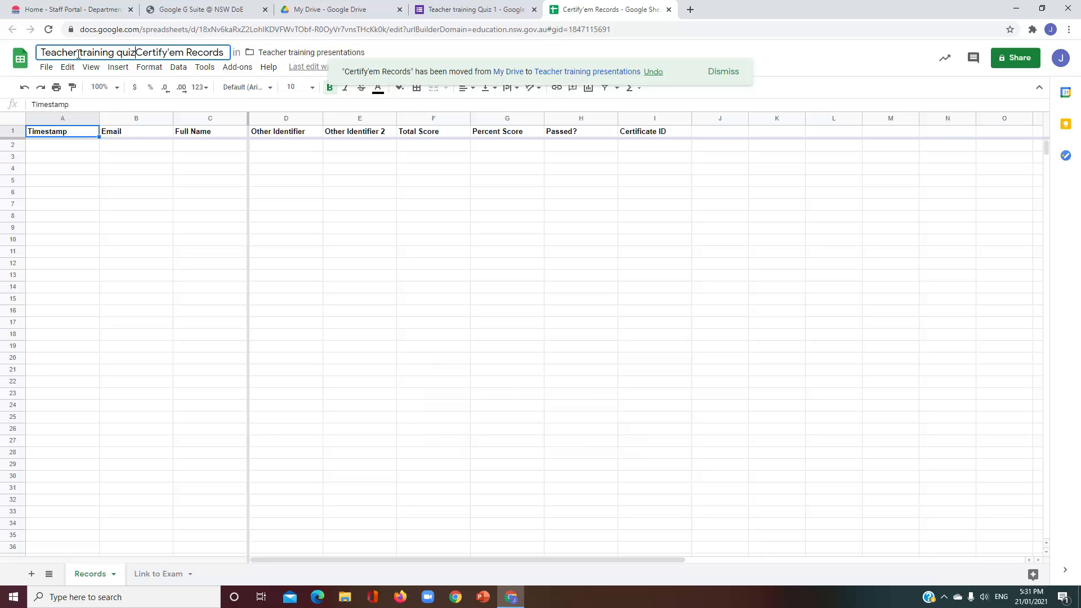
text( 1)
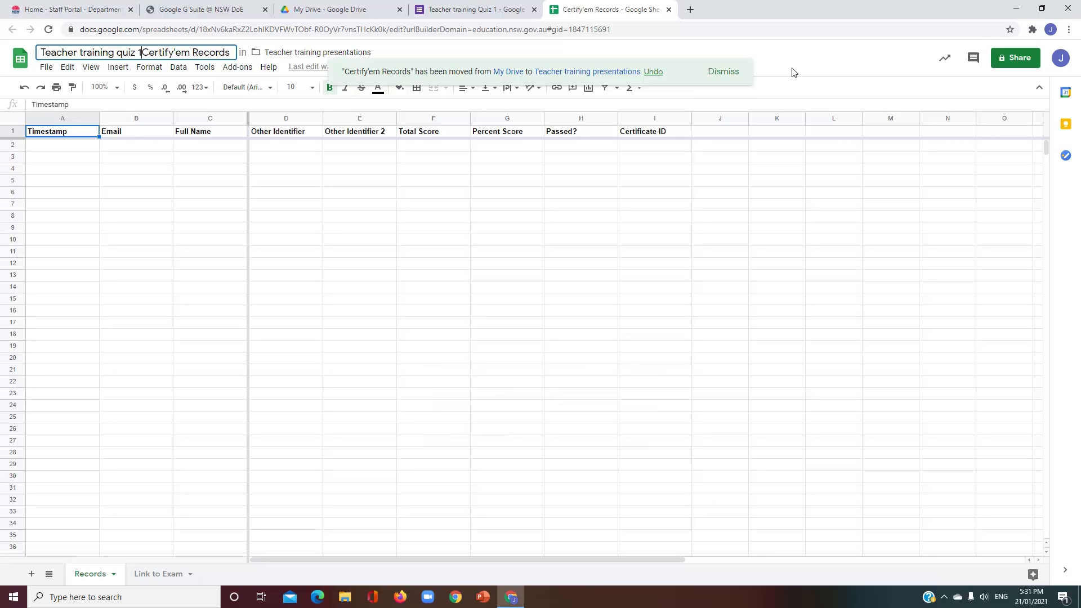
key(Return)
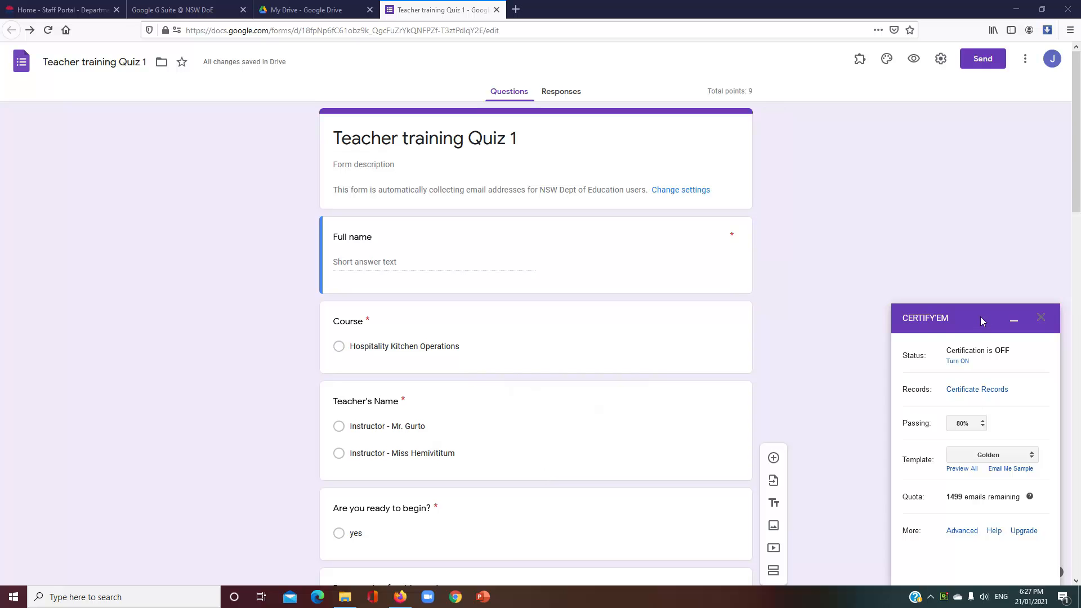
Step: Turn on Certify'em certification for the quiz form and open the form's linked response spreadsheet
click(957, 362)
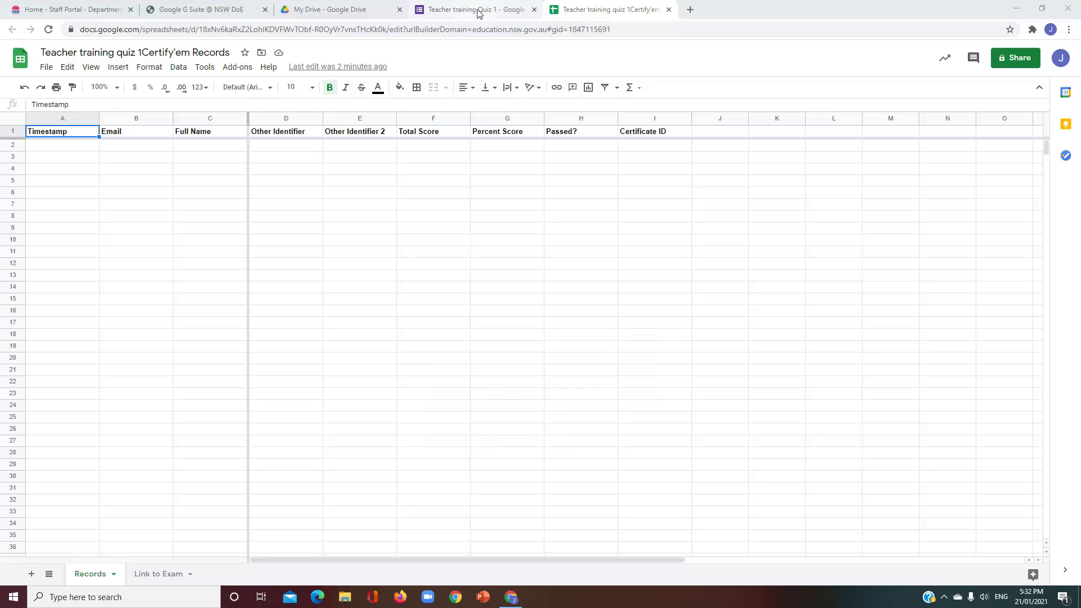
click(461, 10)
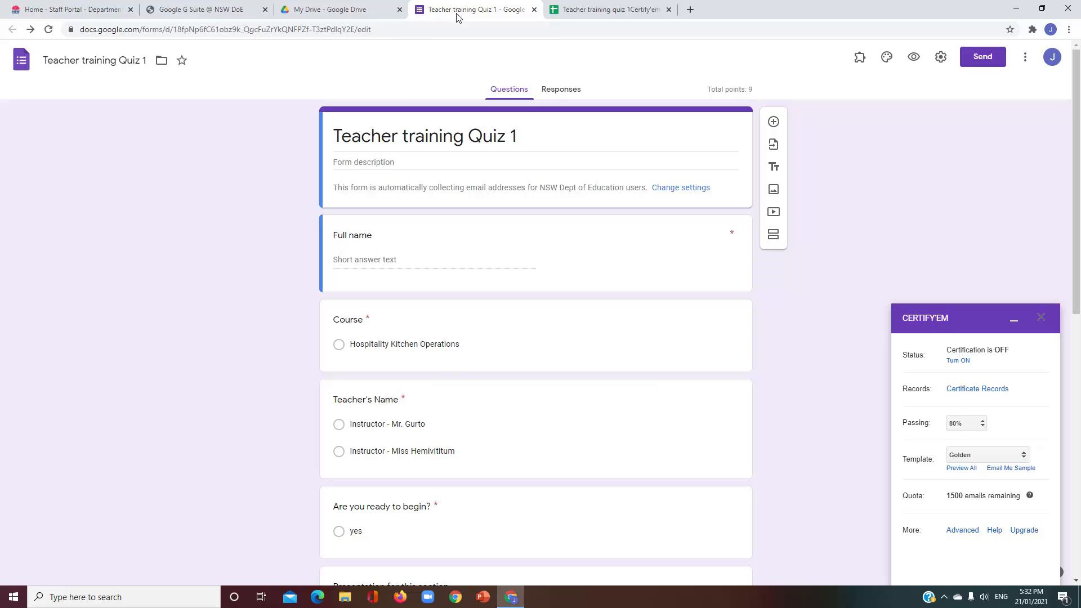
click(563, 93)
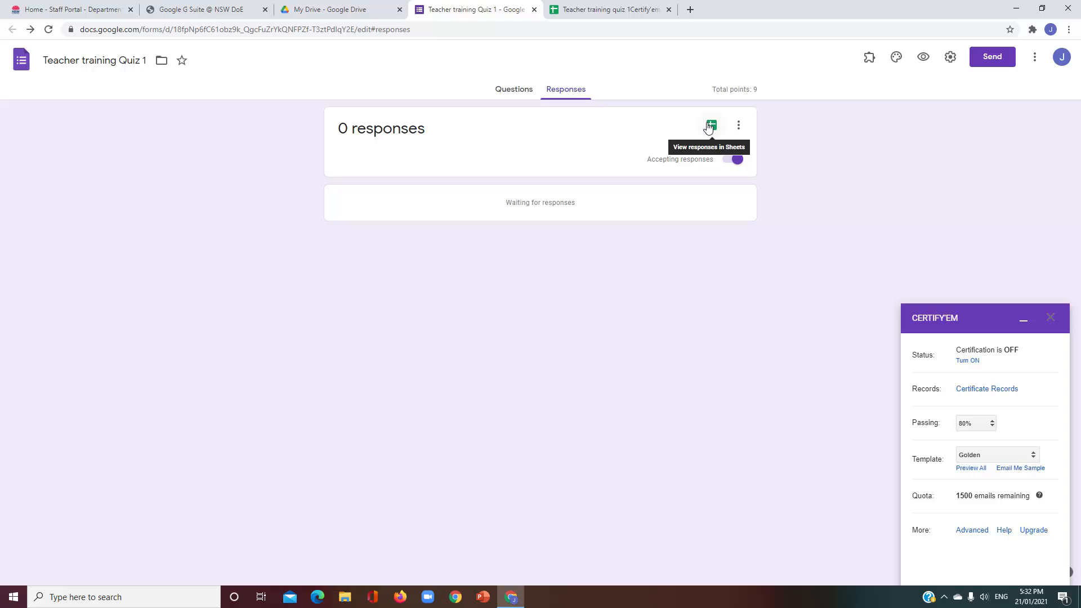
click(711, 125)
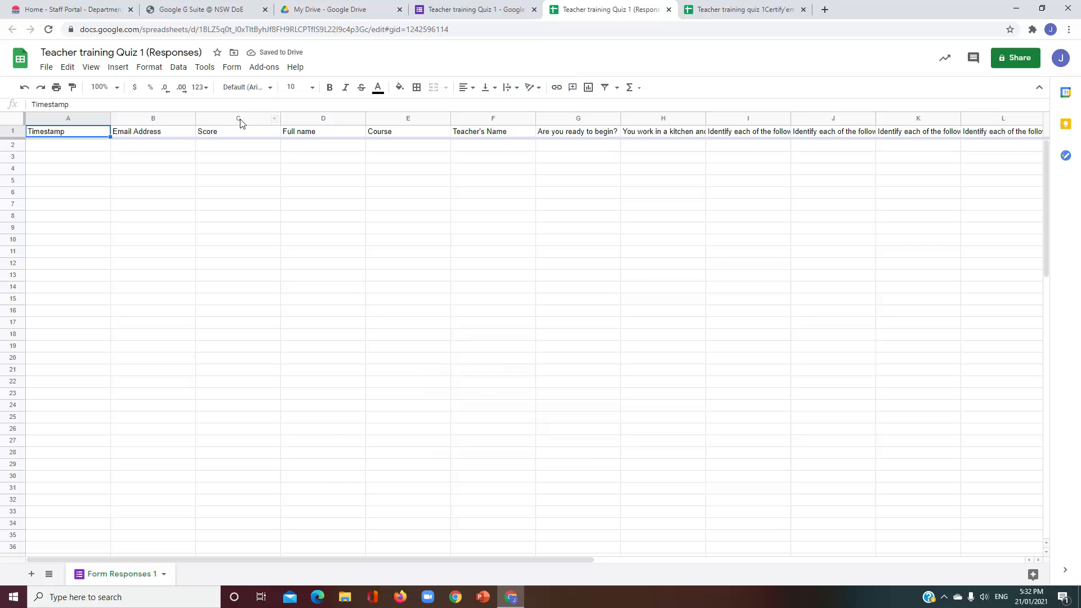
Step: Add a conditional formatting rule to the Score column that shades values greater than or equal to 7 in the default green
click(239, 119)
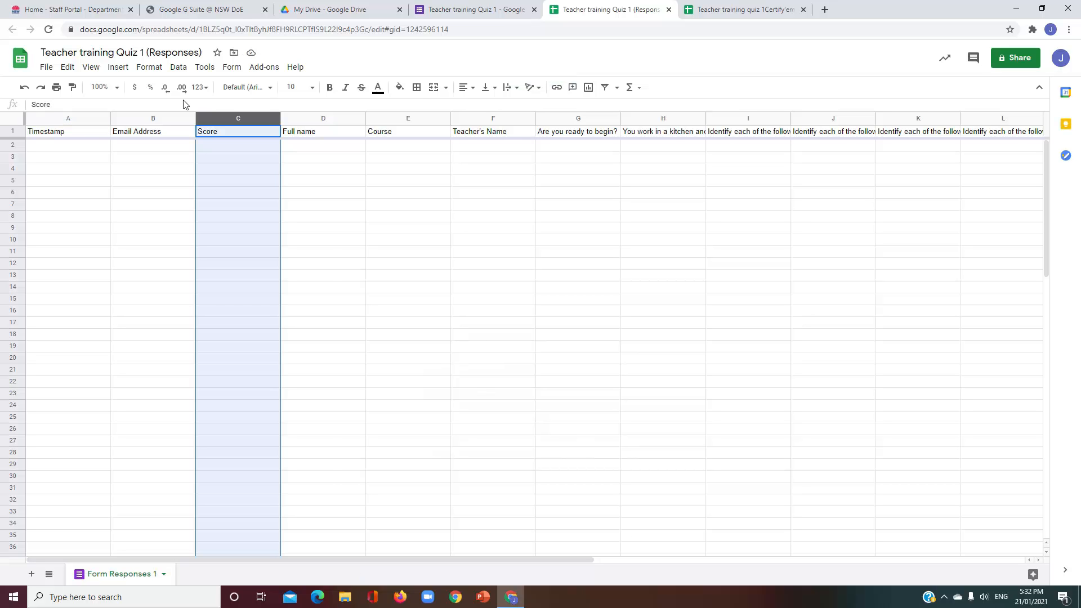
click(147, 72)
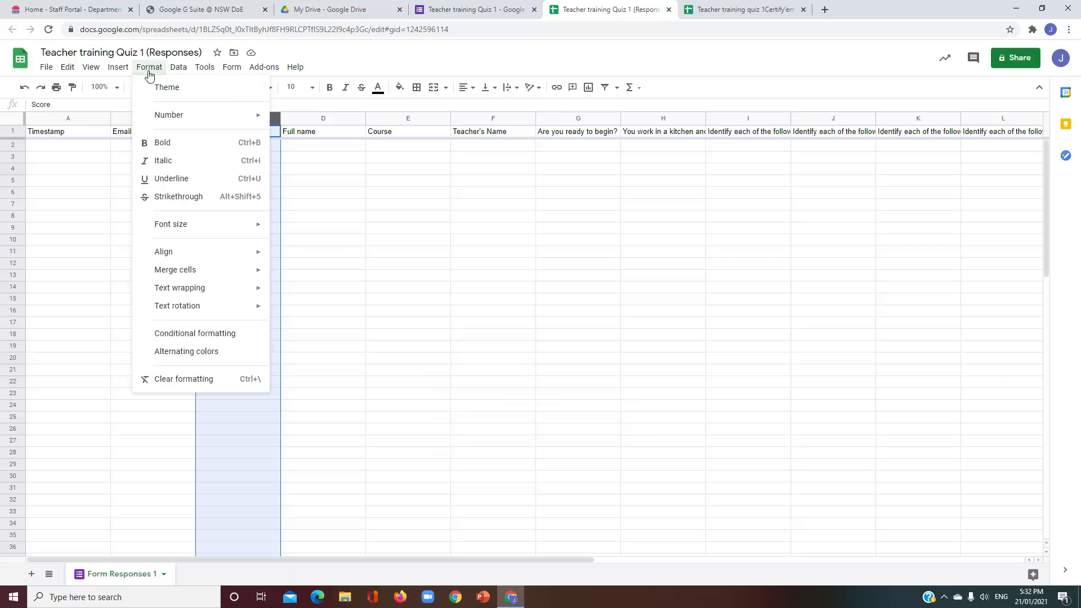
click(224, 334)
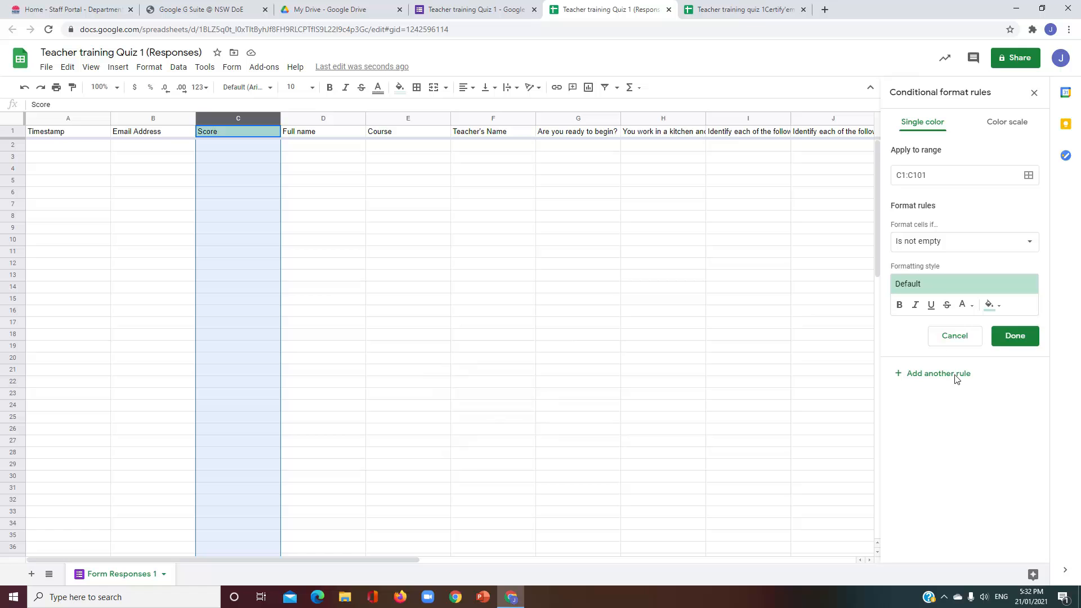
click(941, 243)
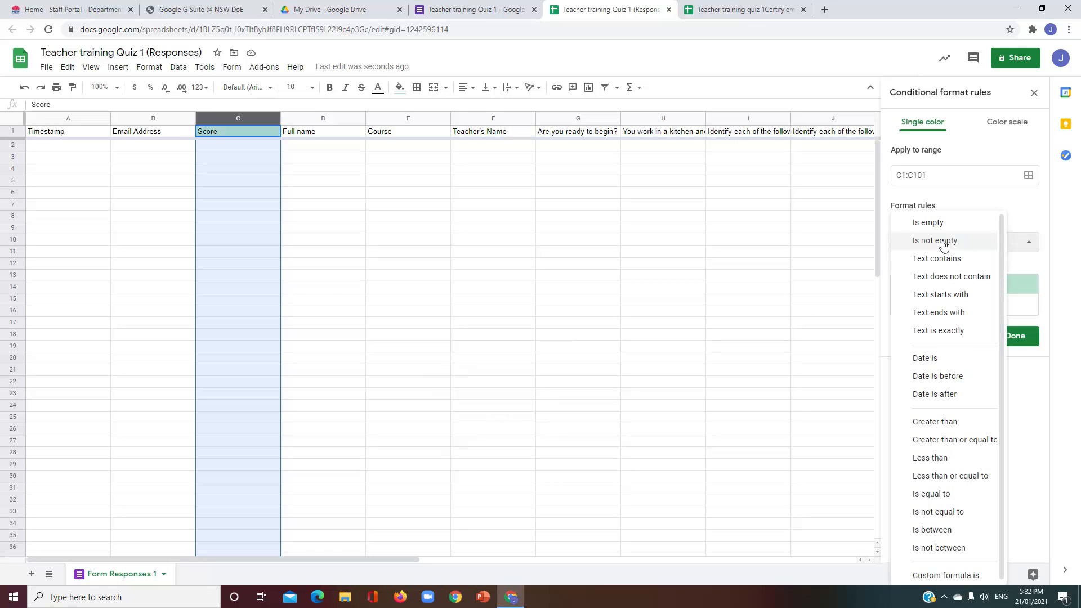
click(957, 441)
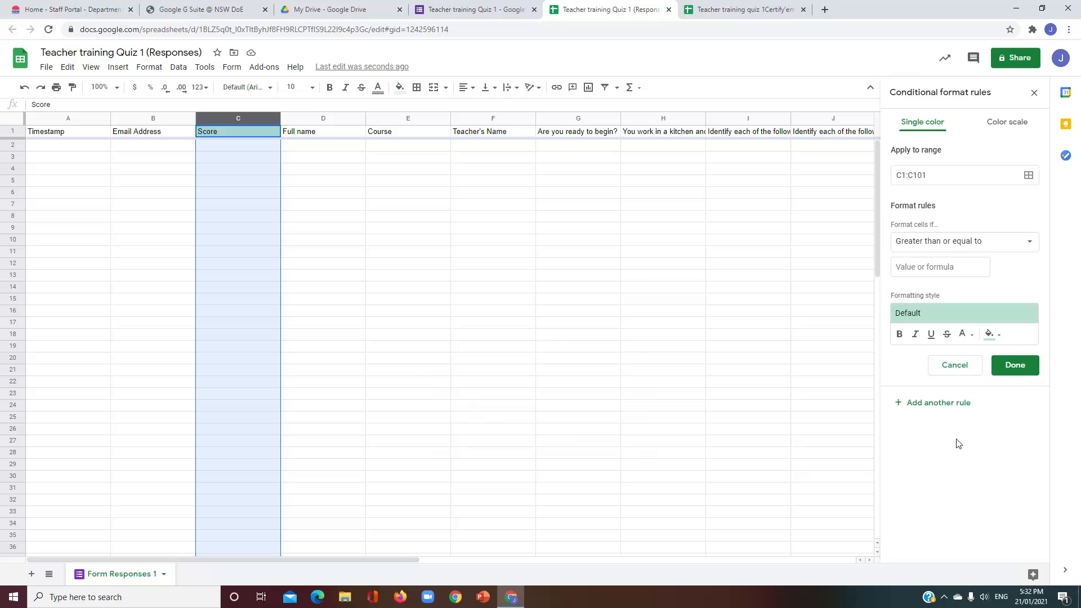
click(928, 270)
text(7)
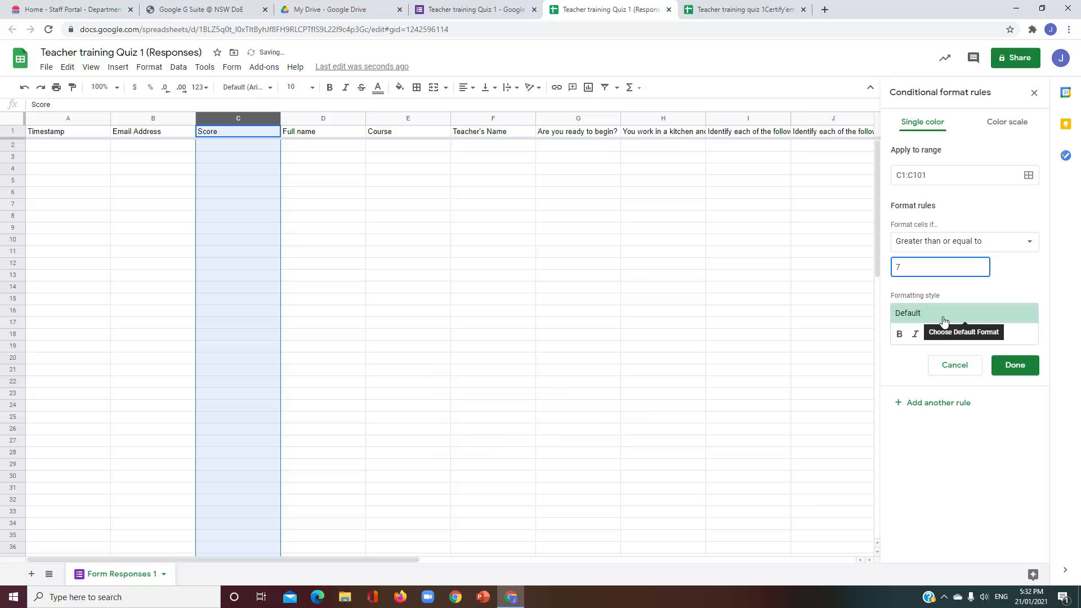
Step: Add a second conditional formatting rule to the Score column that shades values less than or equal to 4 in light red
click(930, 405)
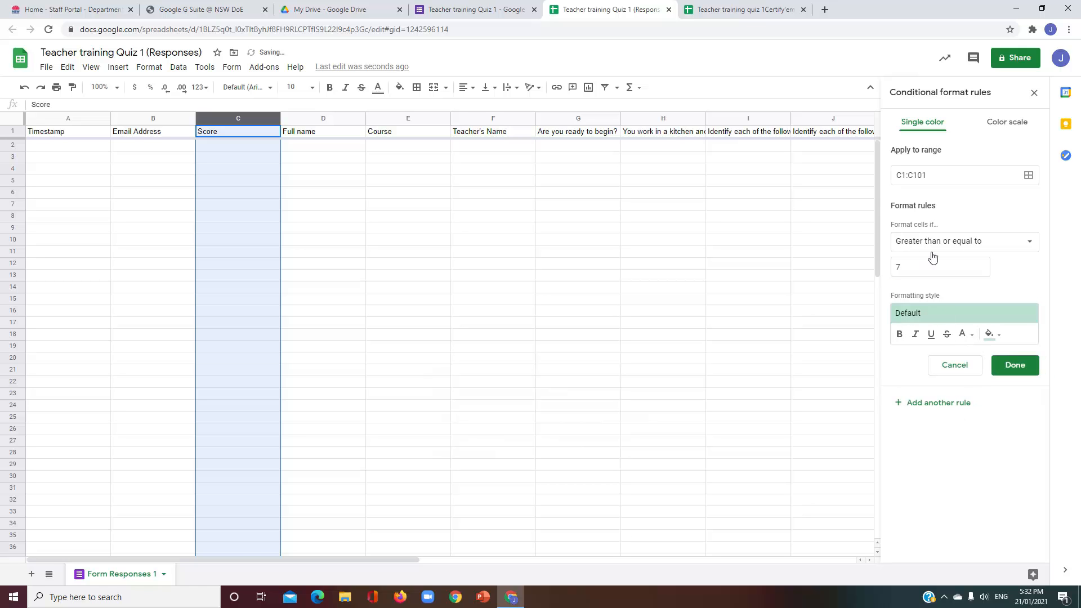
click(1012, 239)
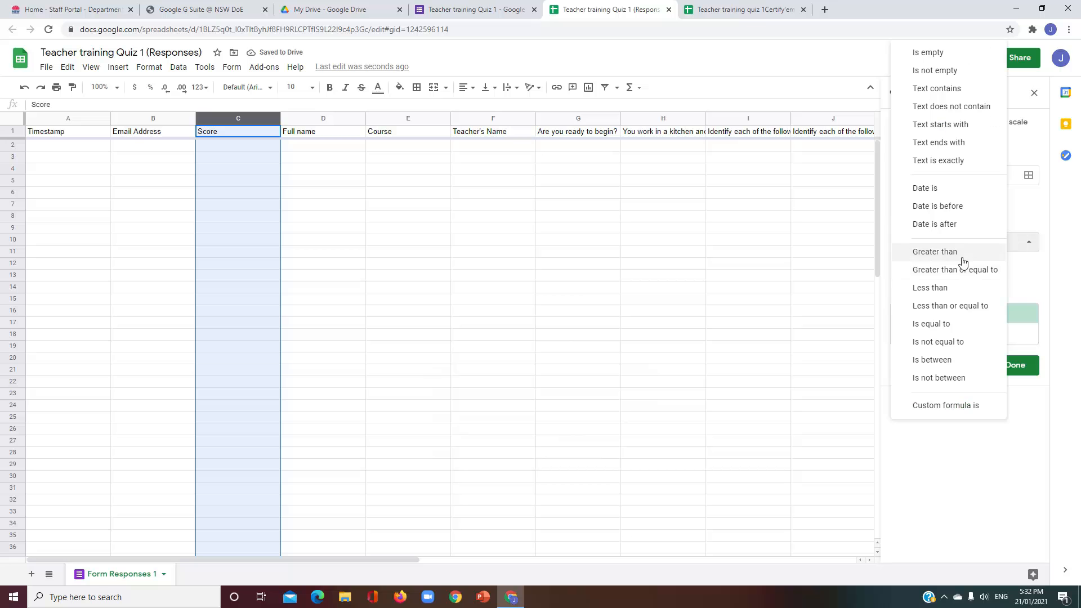
click(939, 309)
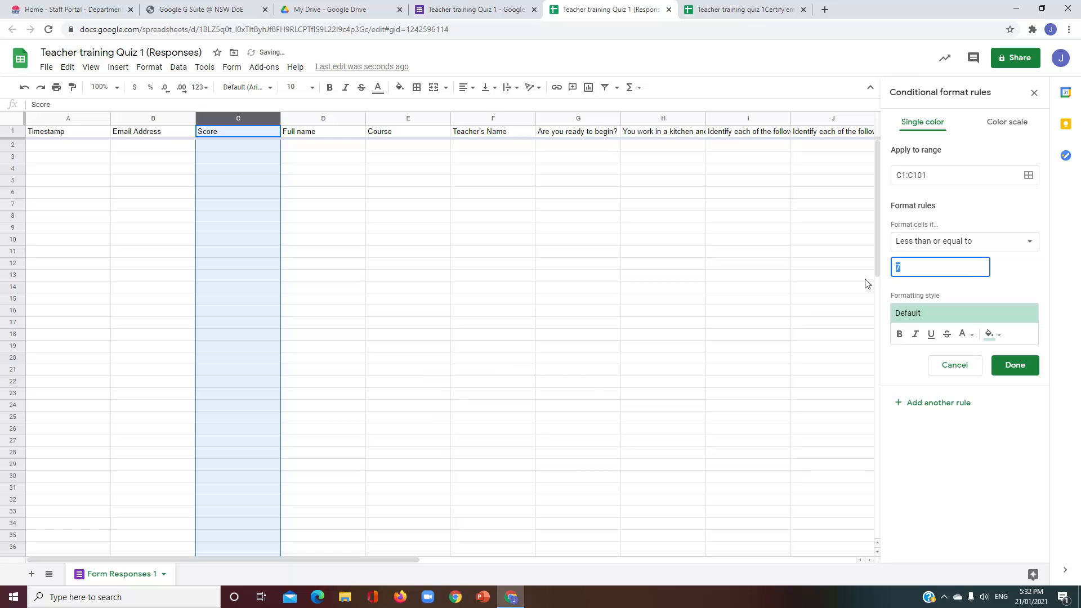
text(4)
click(936, 312)
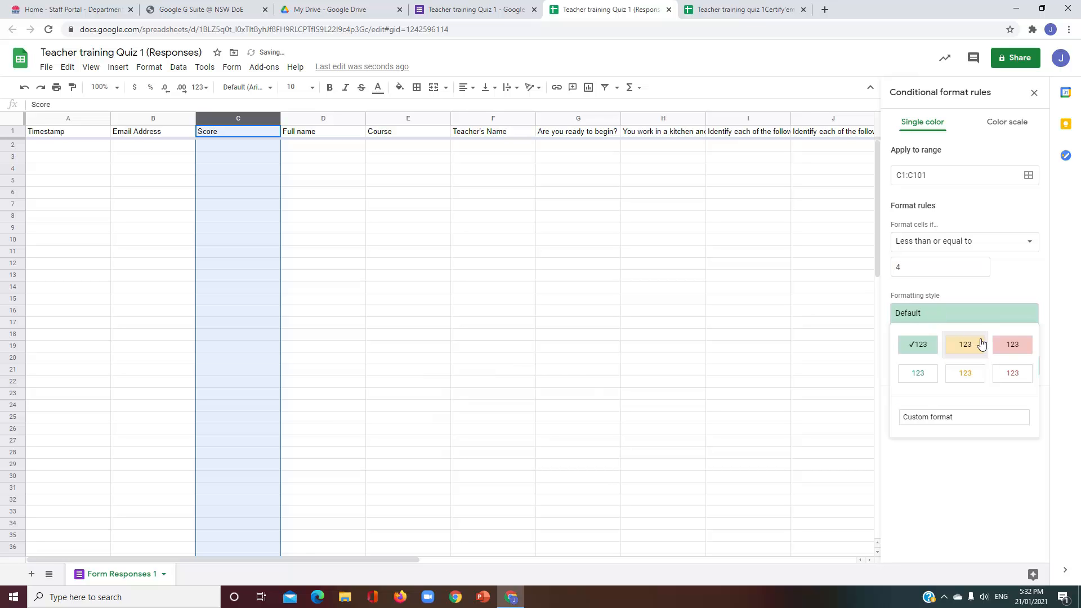
click(1005, 344)
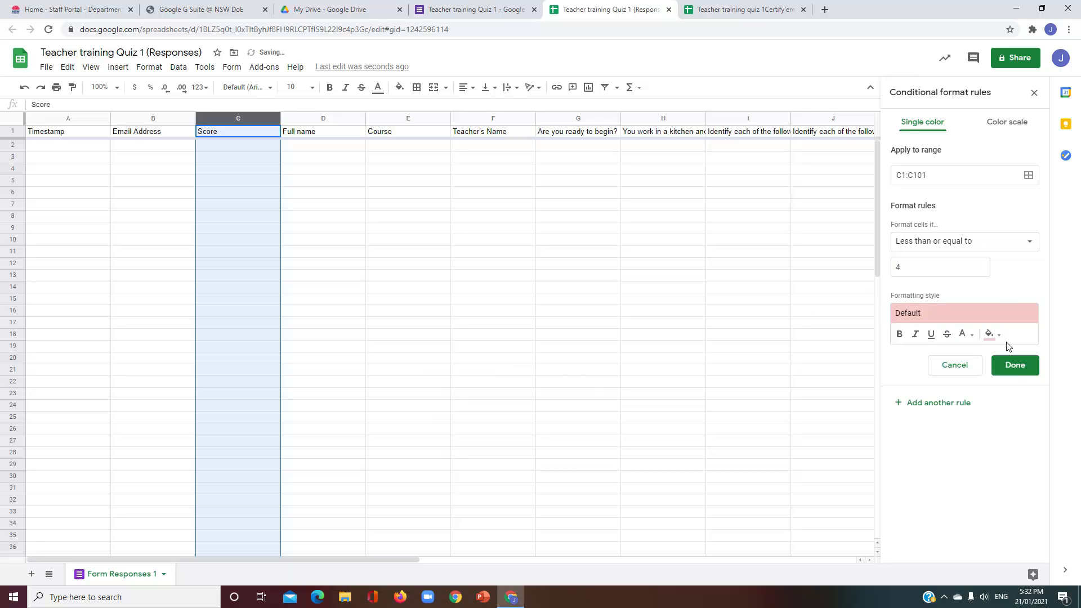
click(1024, 374)
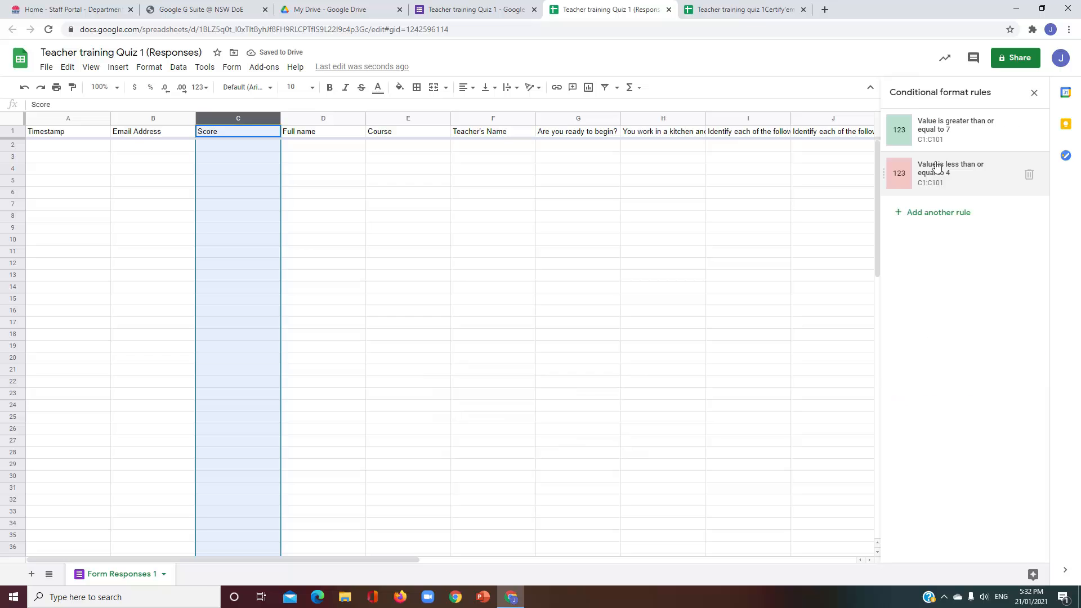